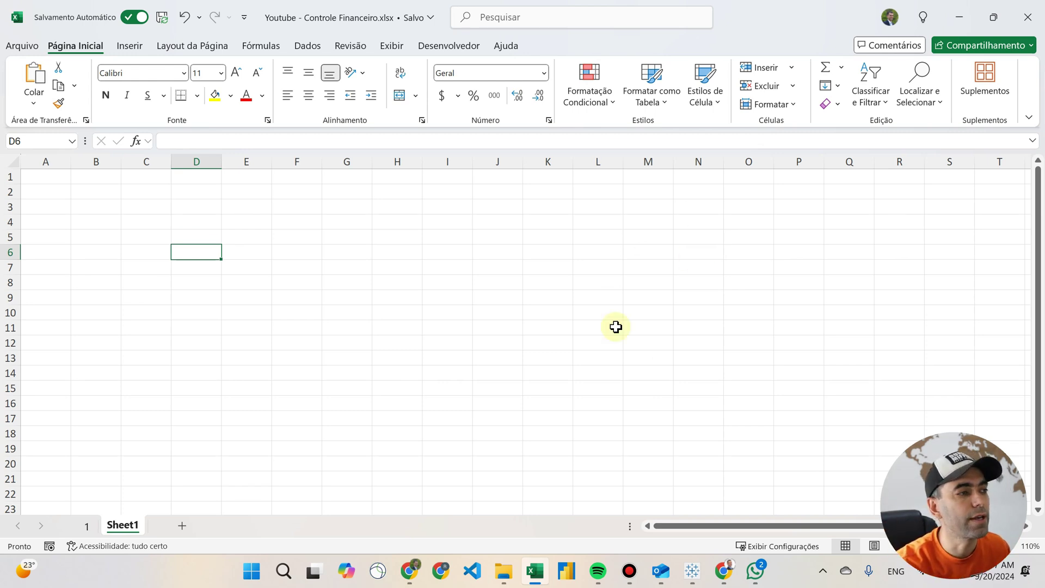
- Add a new blank worksheet to the workbook and delete Sheet1
click(309, 298)
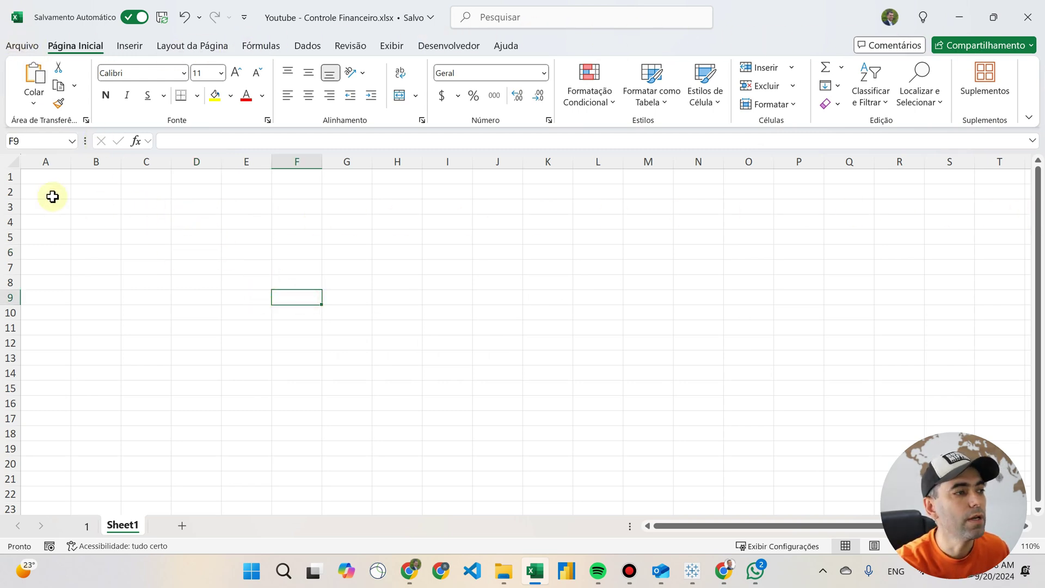
drag(52, 176, 766, 424)
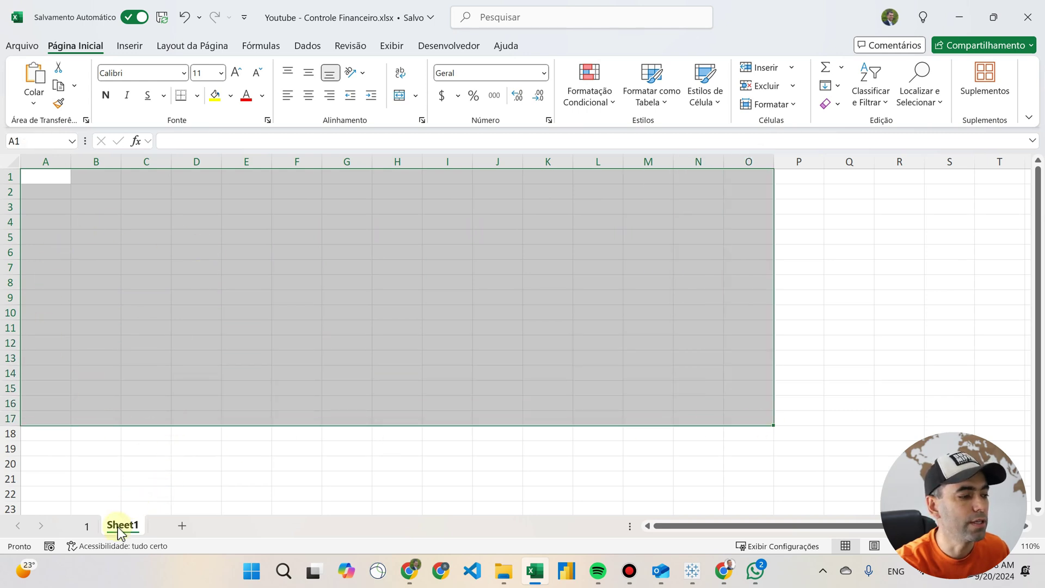
click(183, 527)
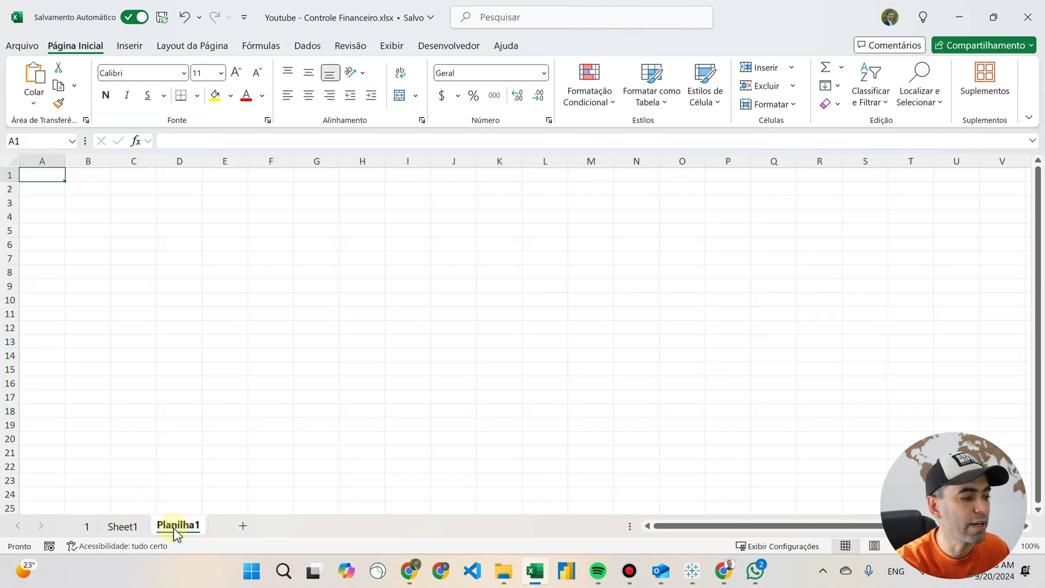
click(128, 527)
right_click(130, 527)
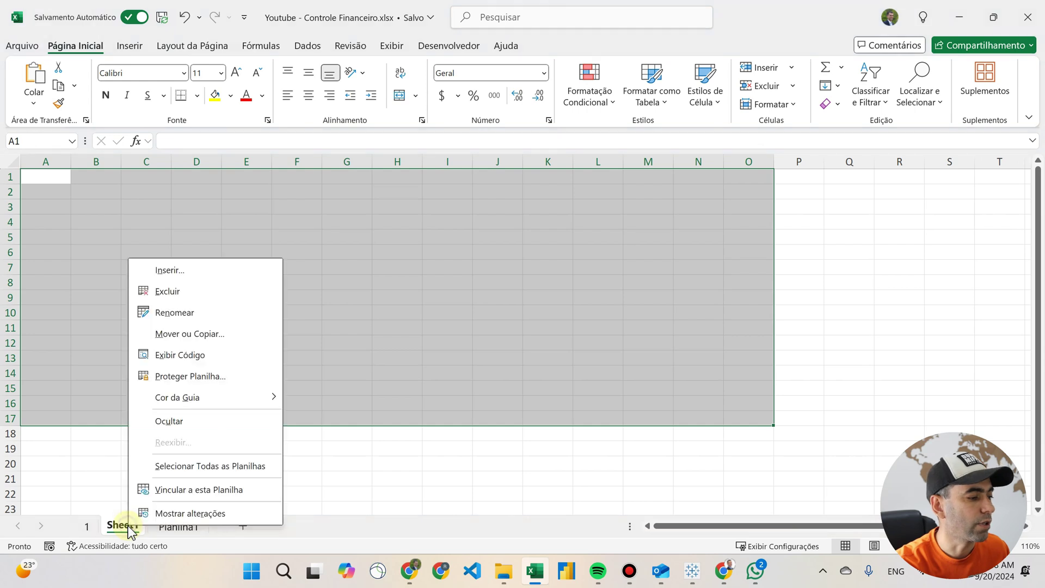
click(182, 292)
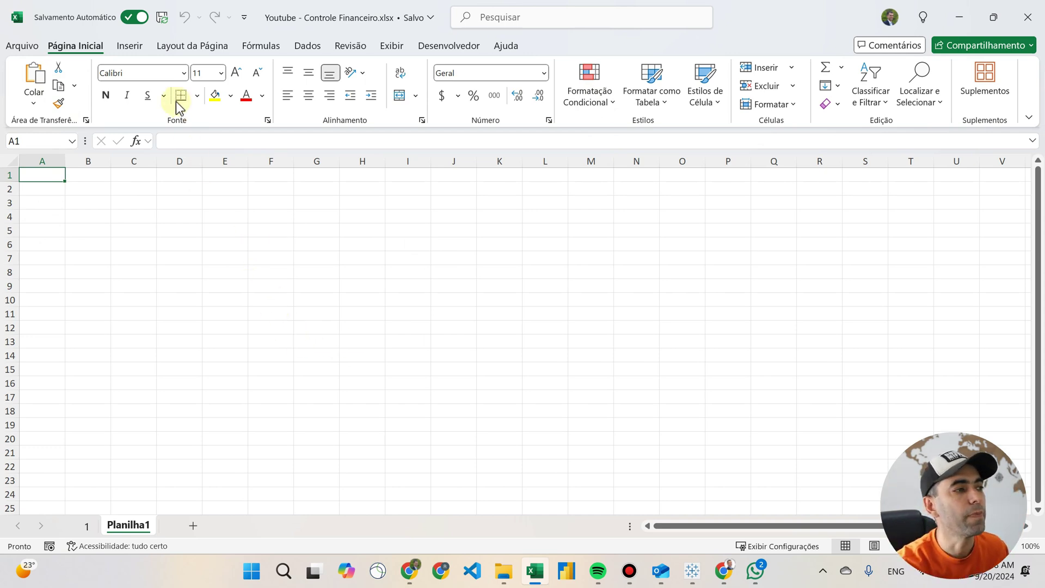
- Examine the available font, font size, fill colour and conditional formatting options
click(184, 73)
click(184, 73)
click(220, 73)
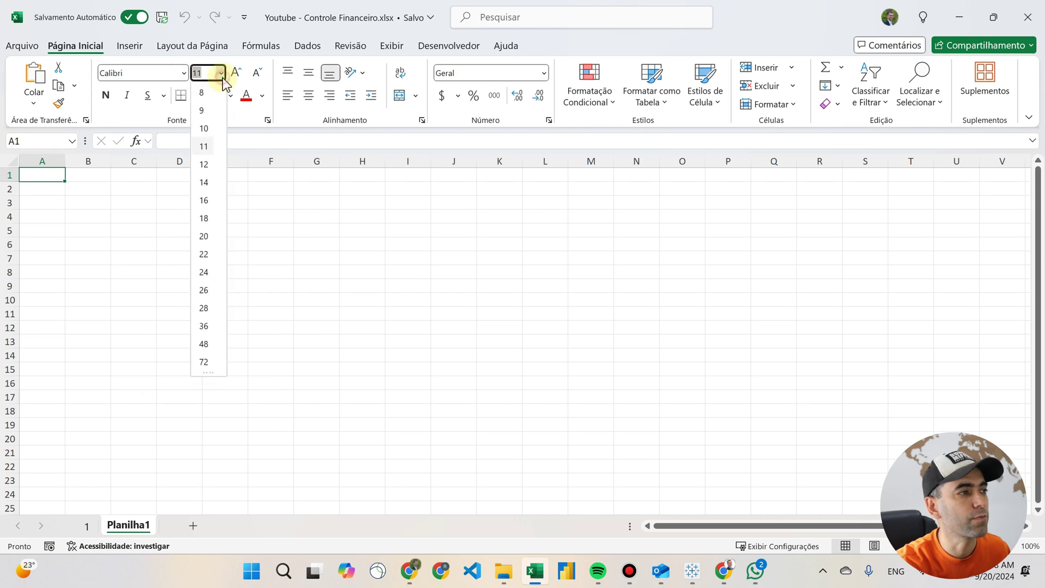
click(221, 73)
click(232, 96)
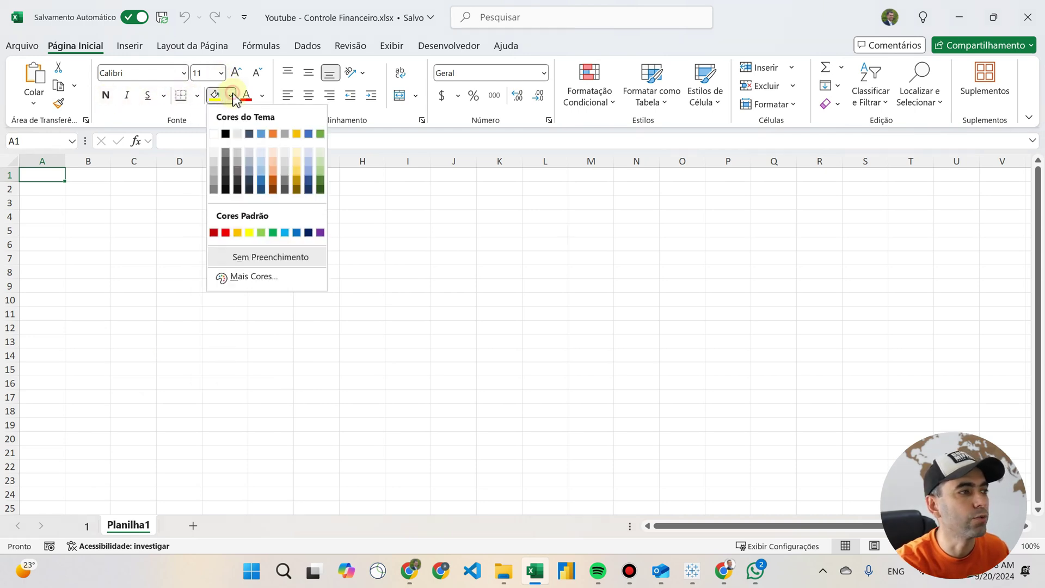
click(233, 97)
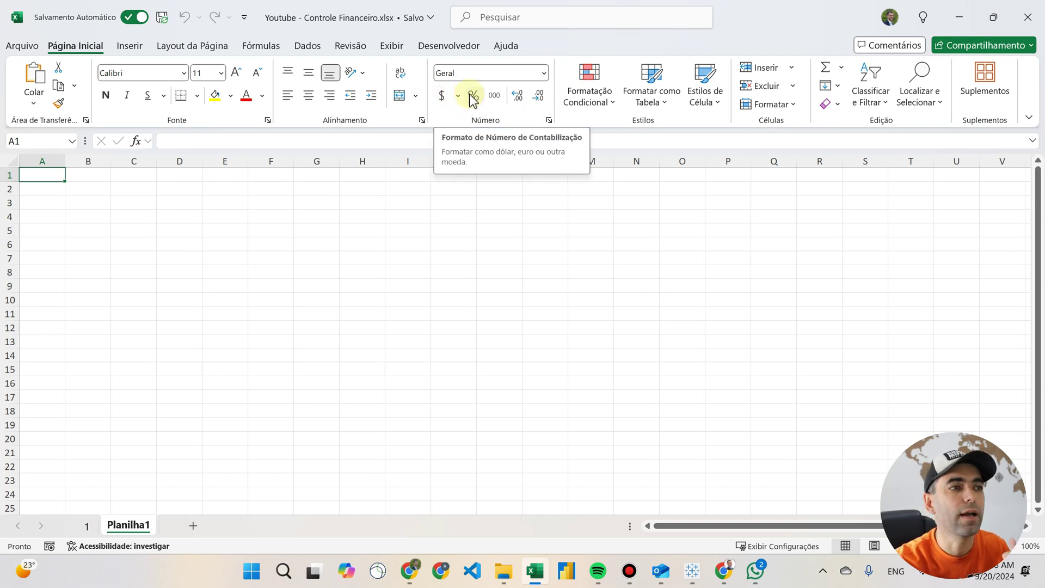
click(598, 102)
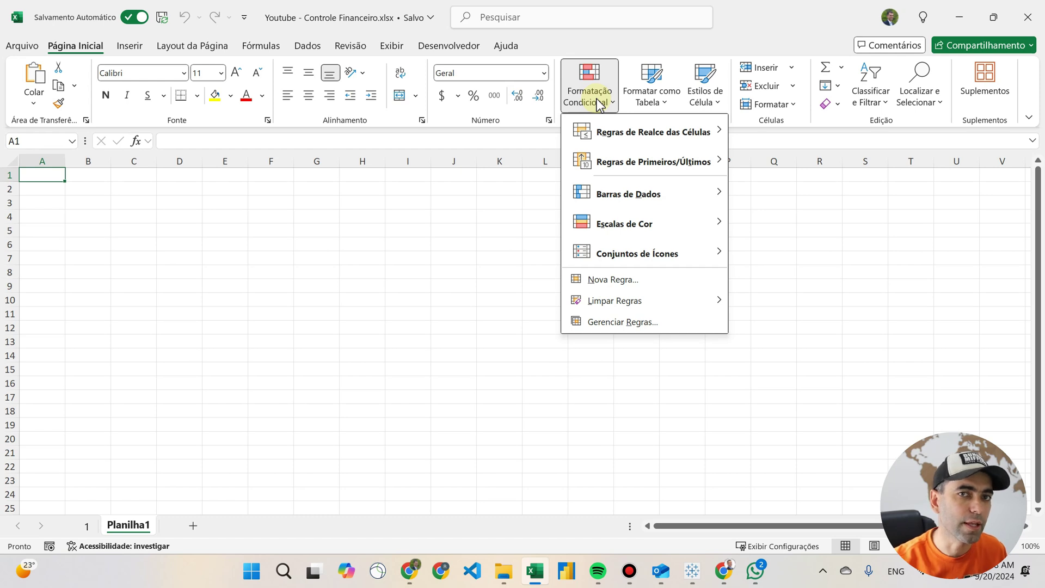
click(599, 103)
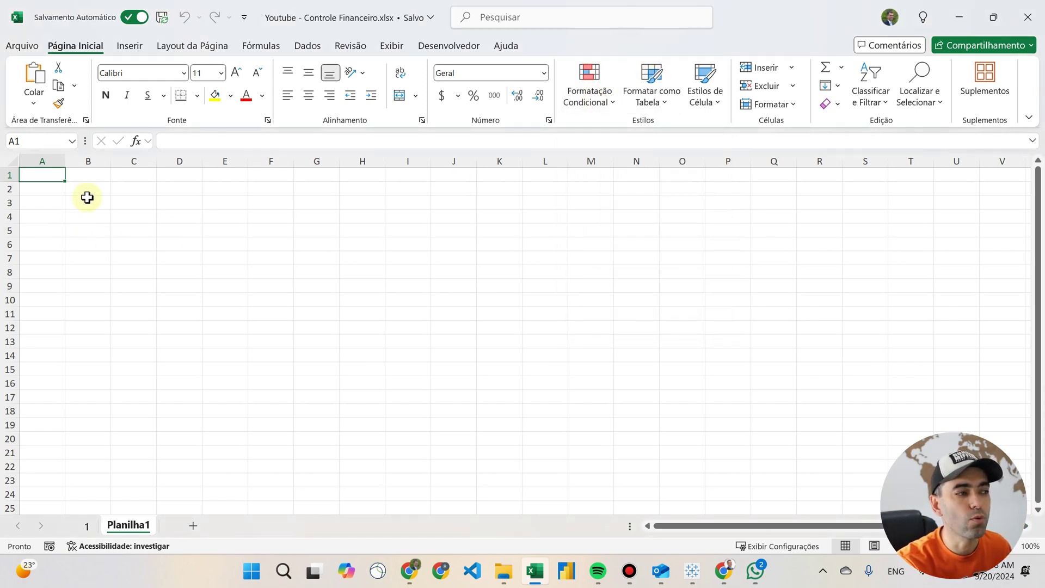
- Select the range B2:E12 and examine the sort, filter, find and select options
drag(73, 194, 242, 329)
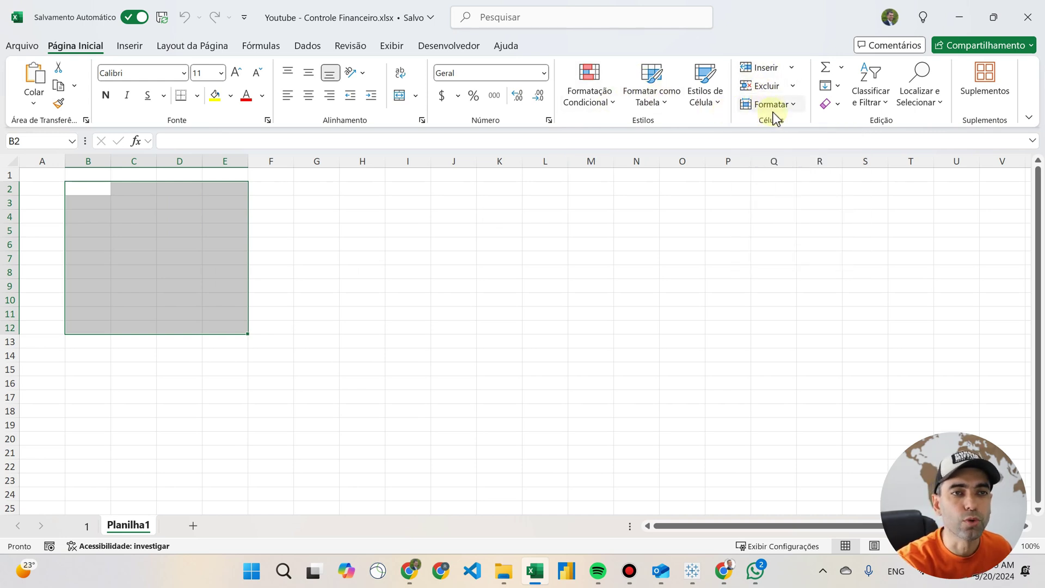
click(878, 99)
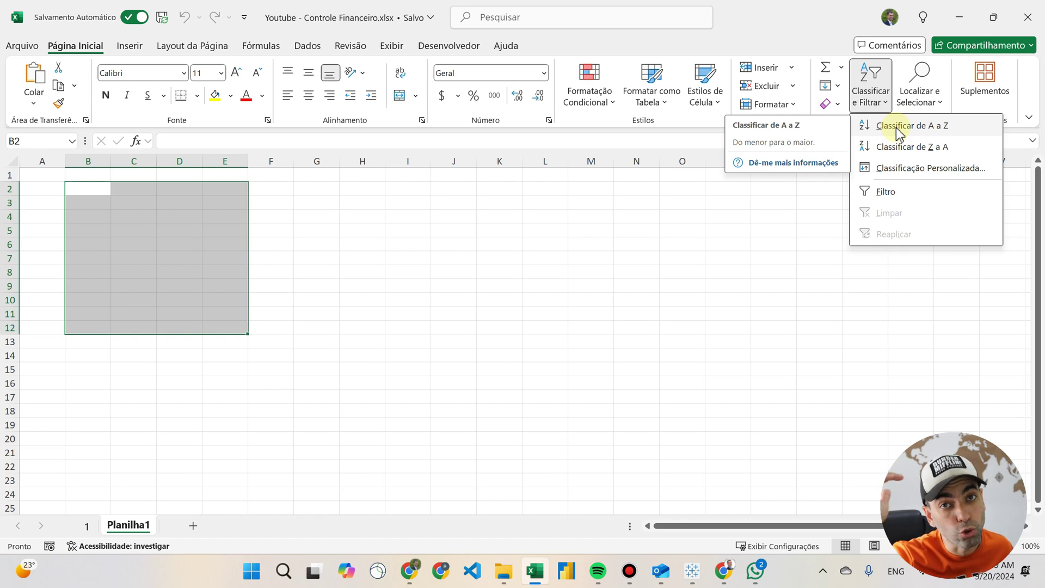
click(938, 101)
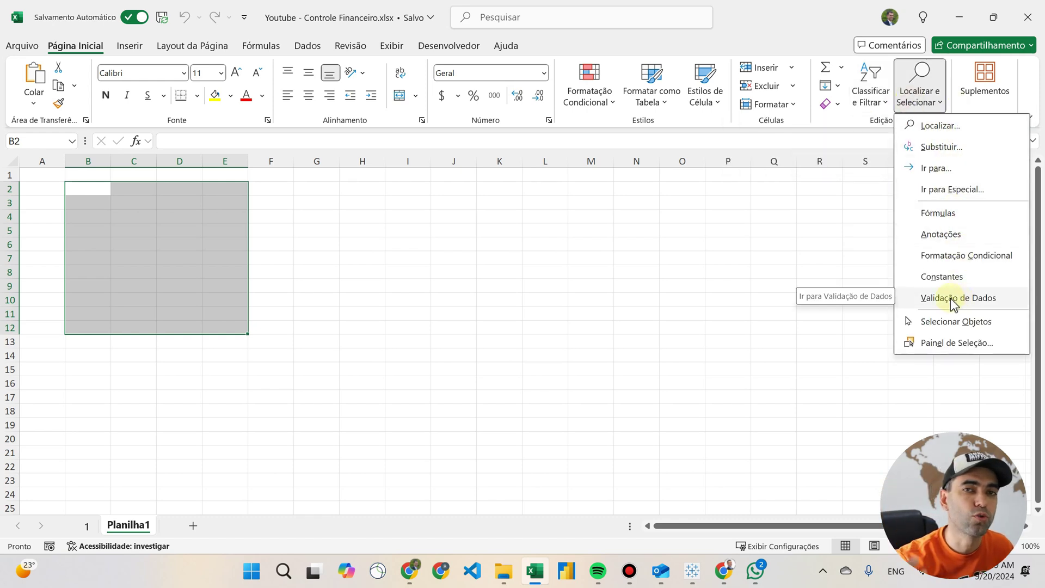
click(566, 205)
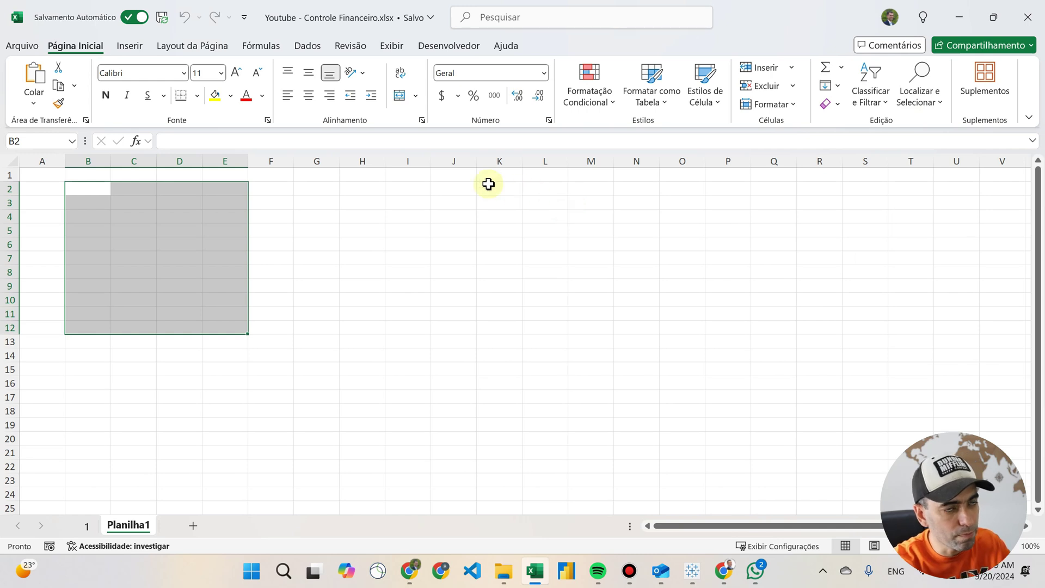
- Examine the commands for inserting tables, charts, slicers, links and text
click(139, 44)
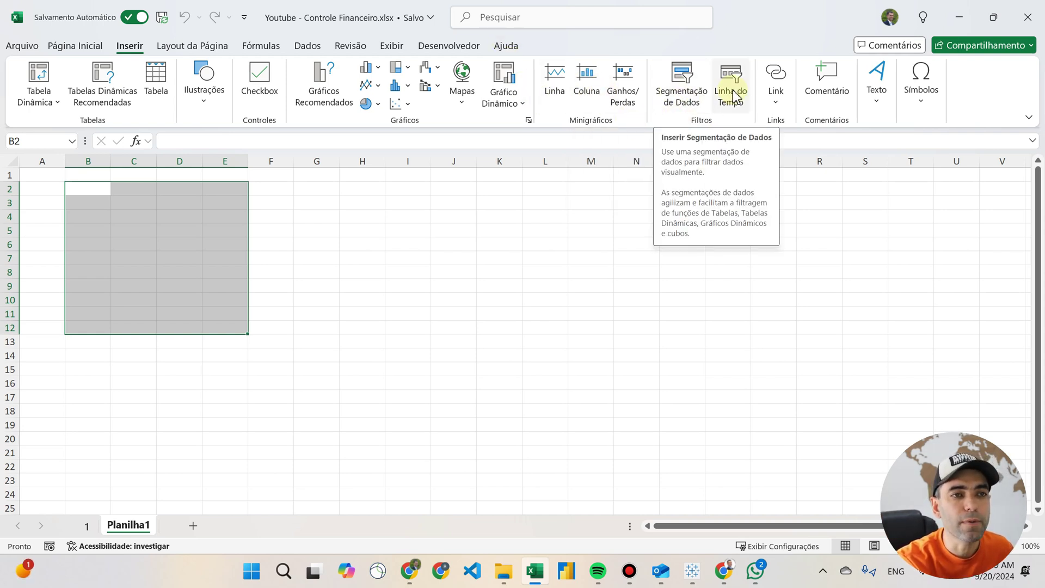
click(875, 96)
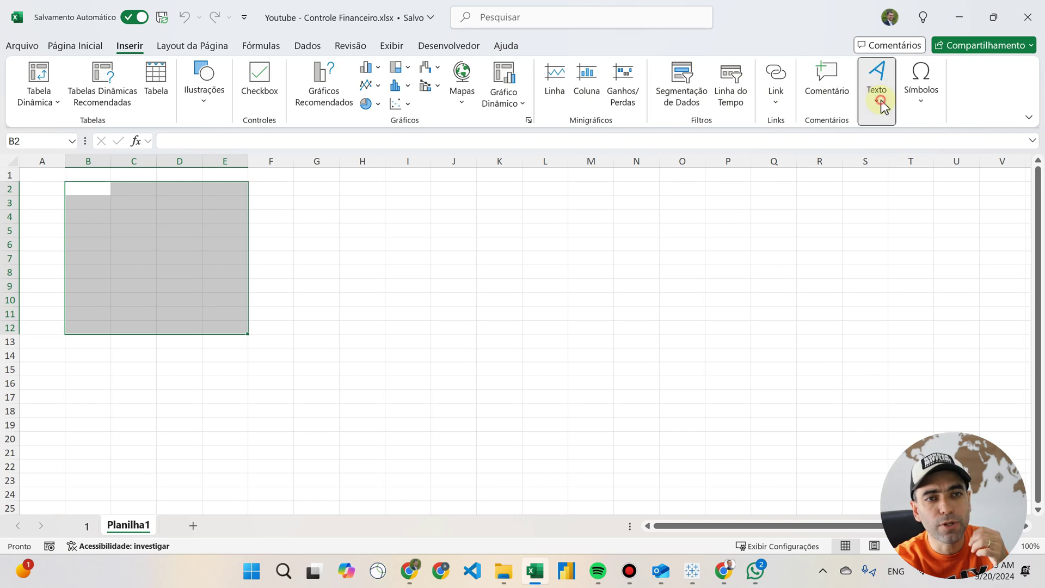
click(877, 102)
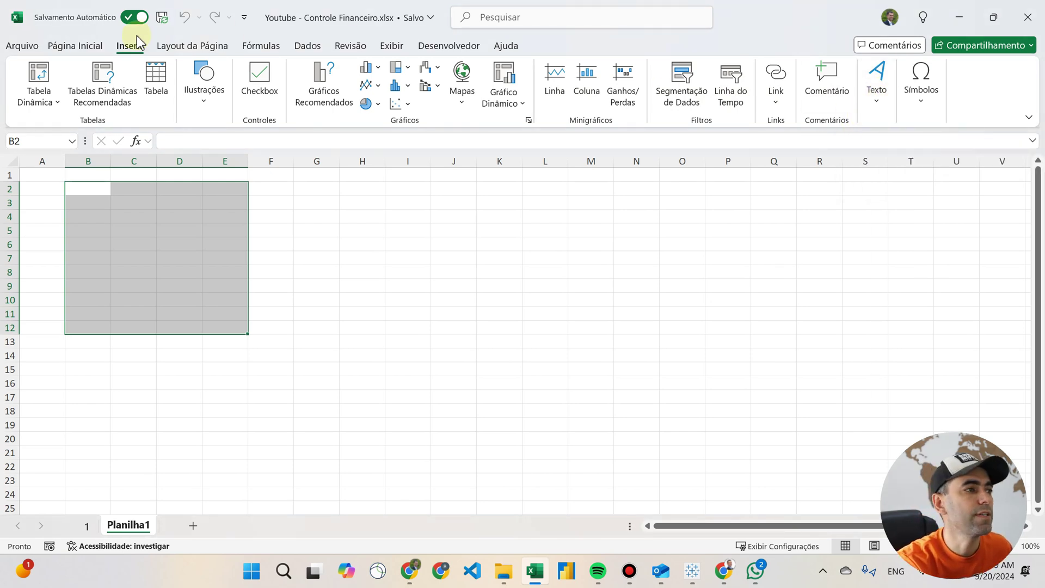
- Examine the page layout options, including themes, margins, page orientation and bringing objects forward
click(196, 45)
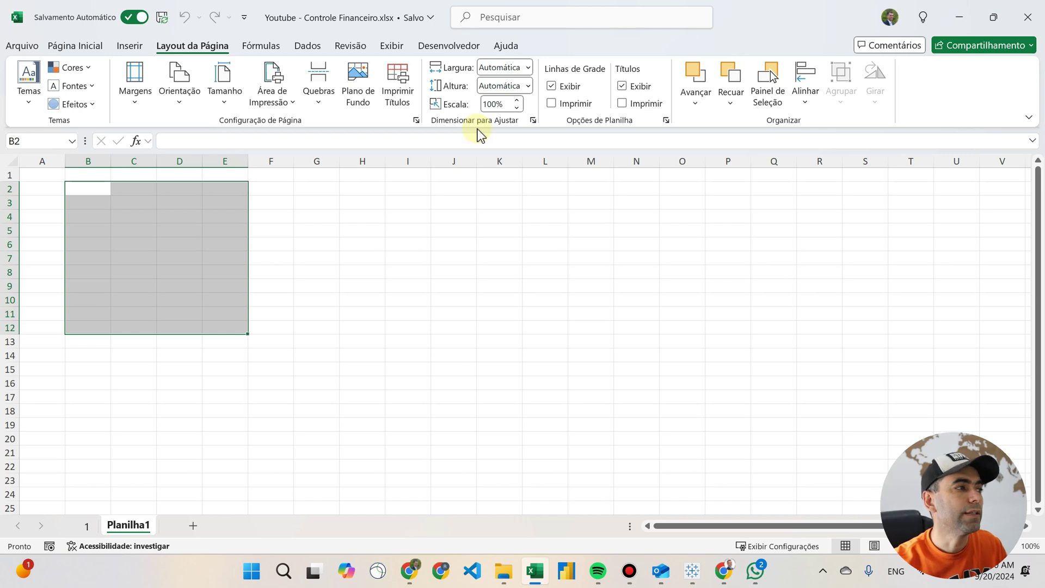
click(27, 104)
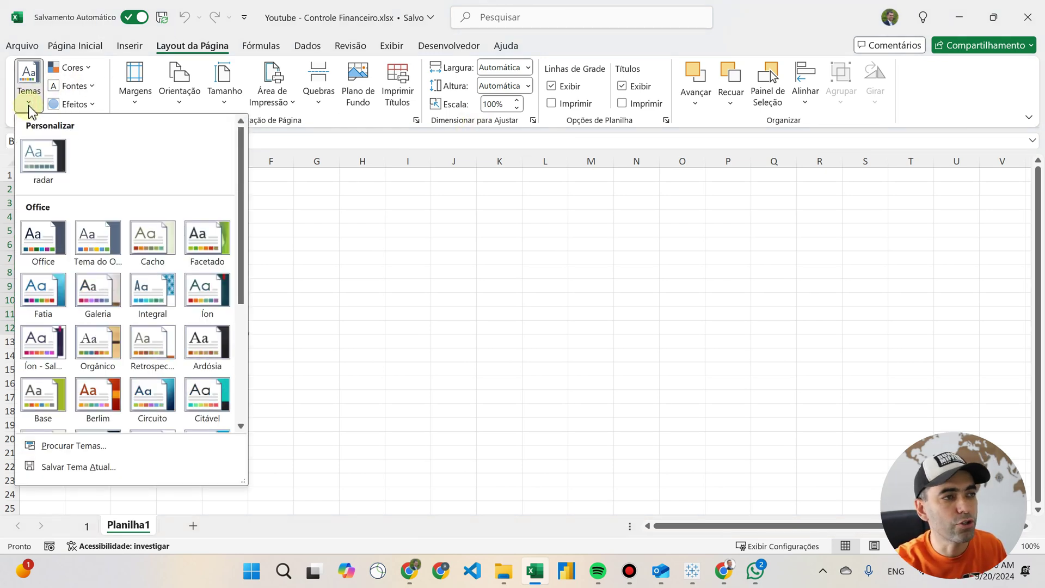
click(132, 103)
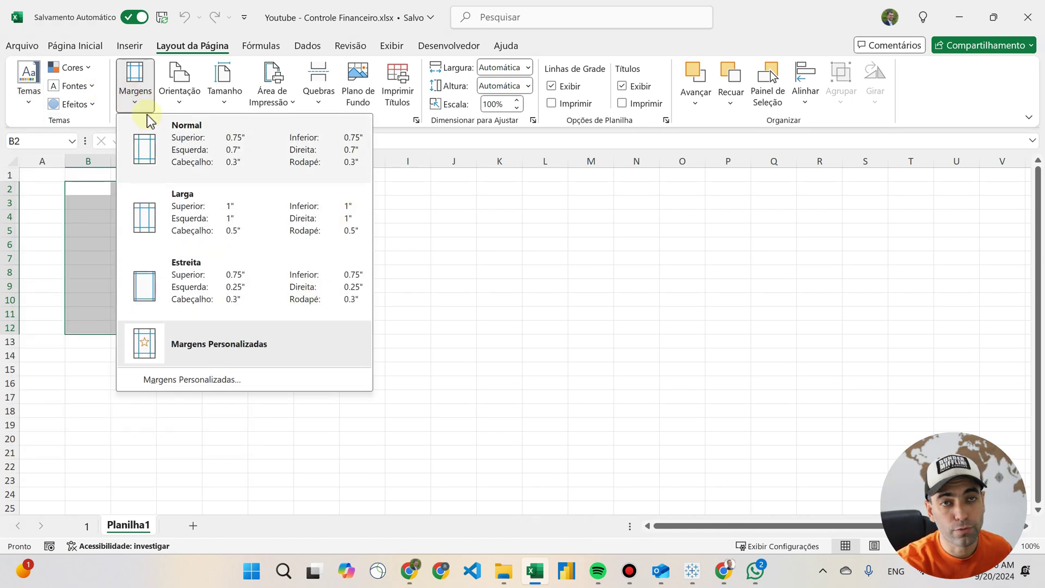
click(142, 101)
click(175, 103)
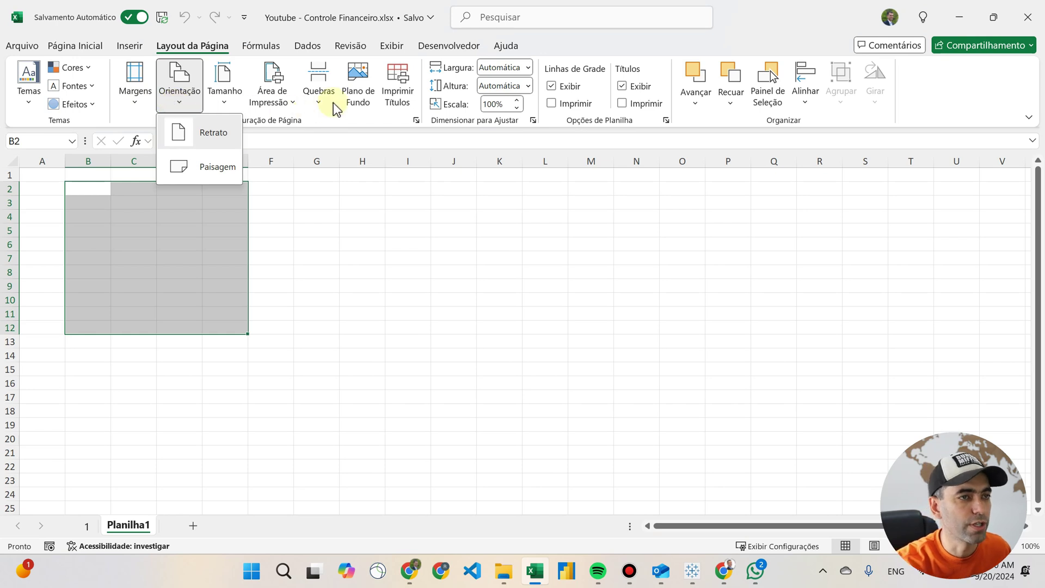
click(705, 231)
click(696, 105)
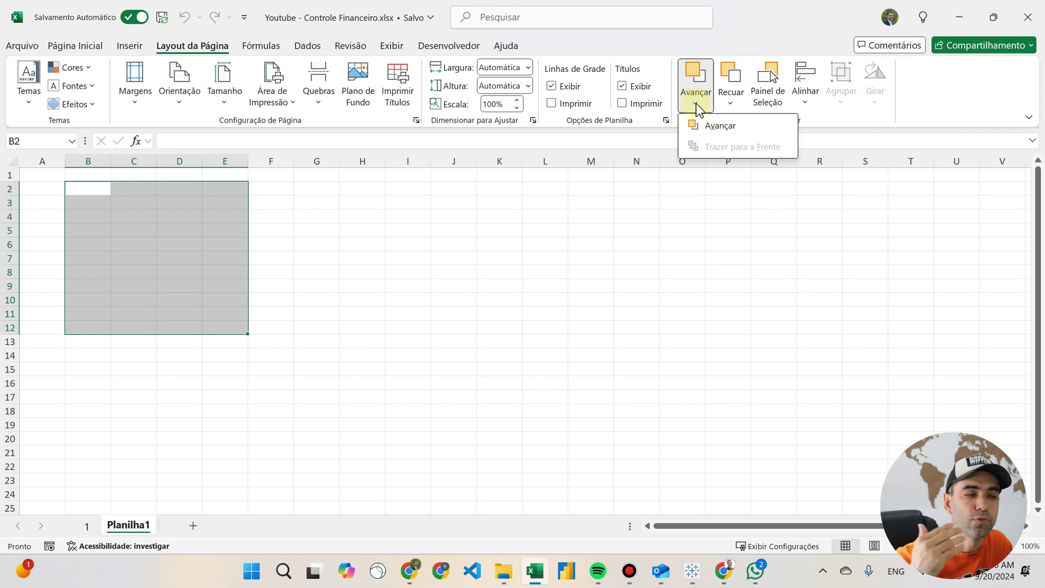
- Examine the function library, the formula bar, and the data and review commands
click(260, 45)
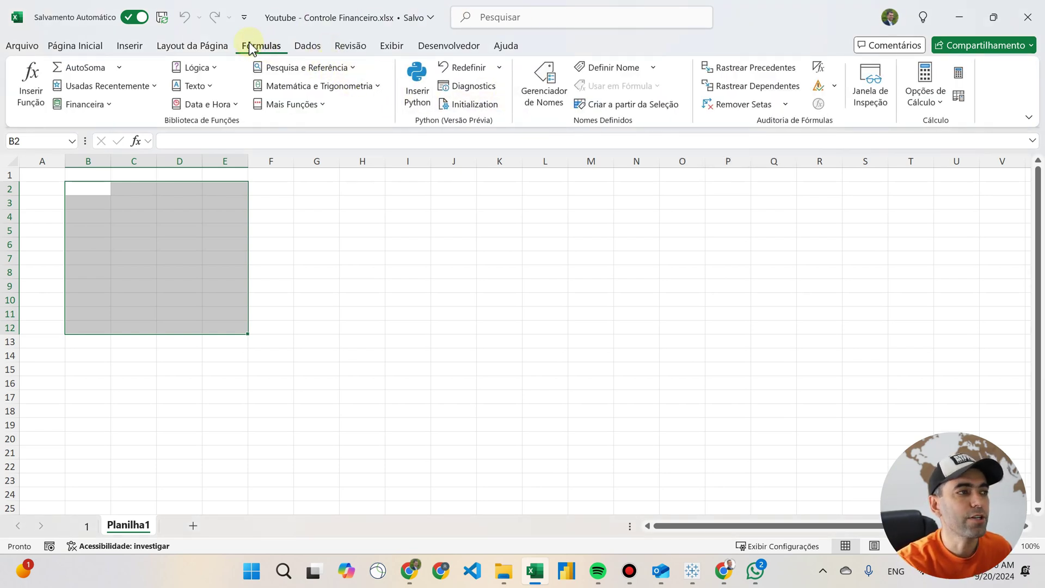
click(165, 142)
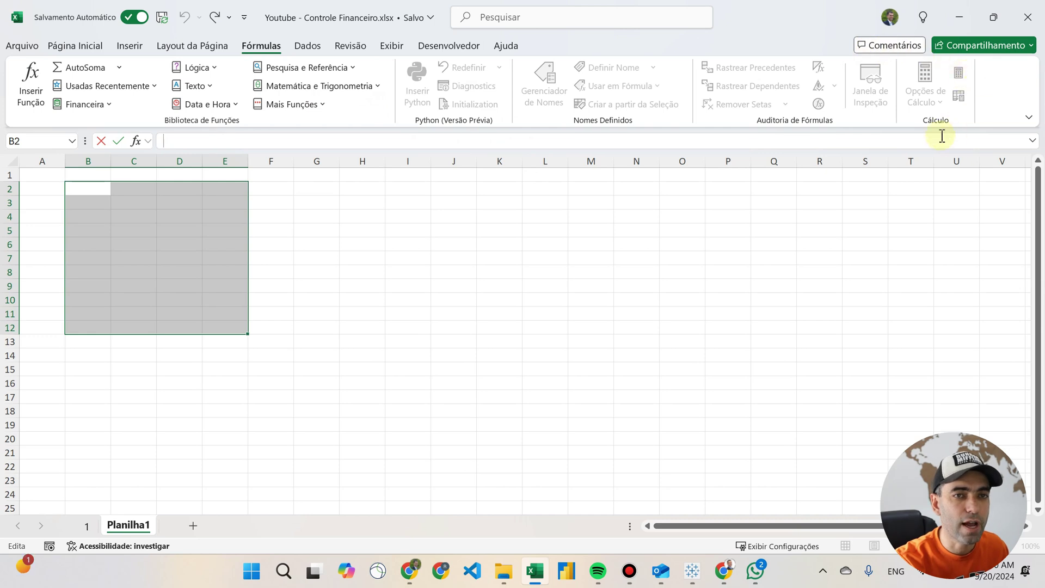
click(307, 48)
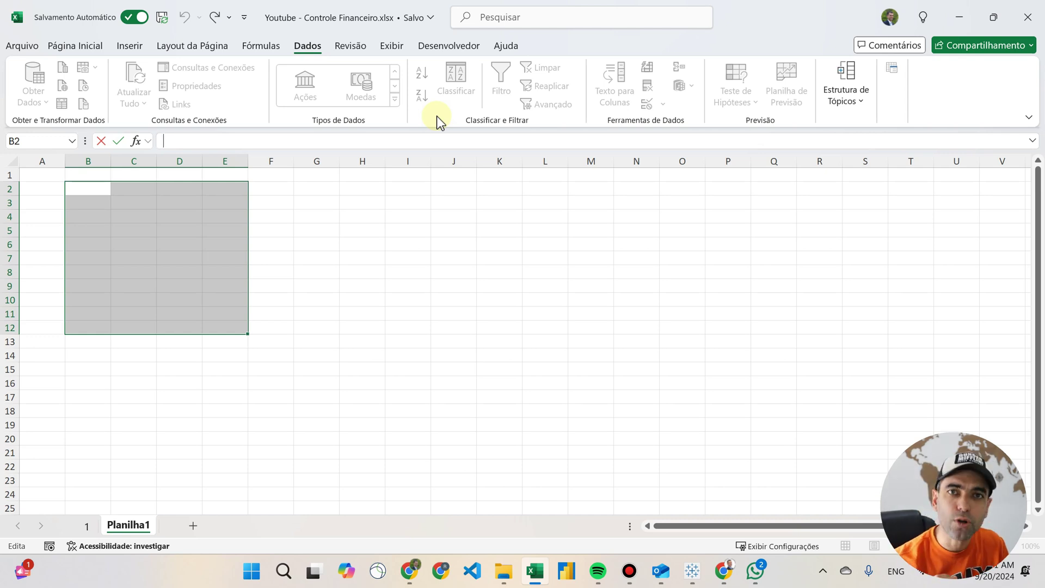
click(350, 46)
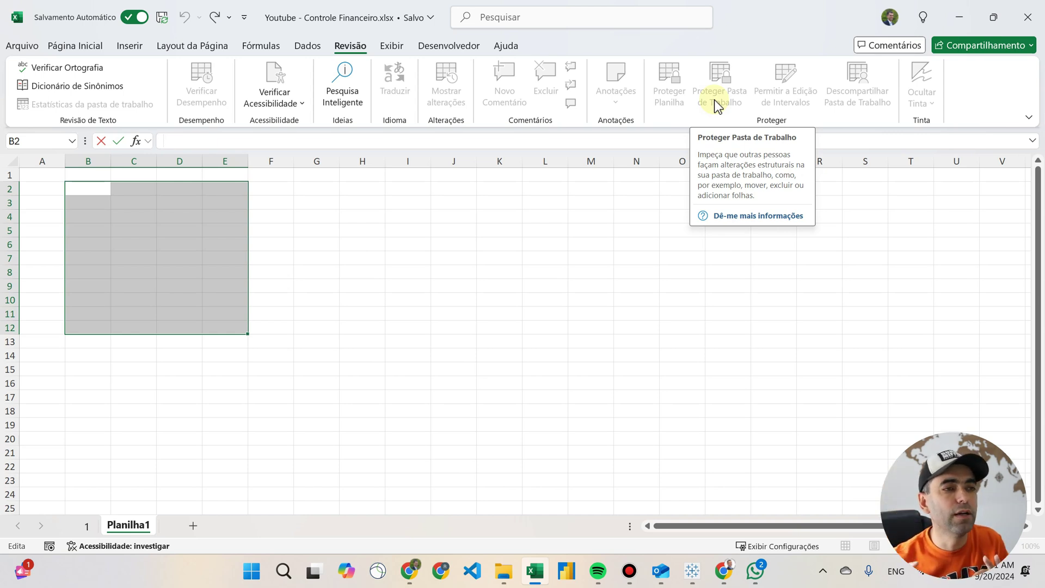
- Try hiding the sheet's gridlines, formula bar and headings, showing each one again
click(392, 45)
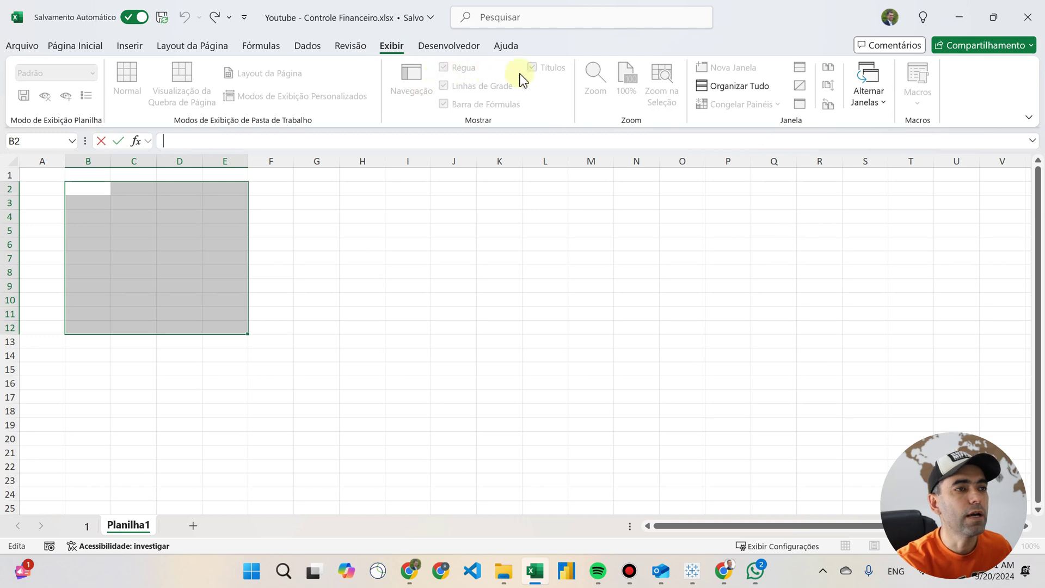
click(506, 327)
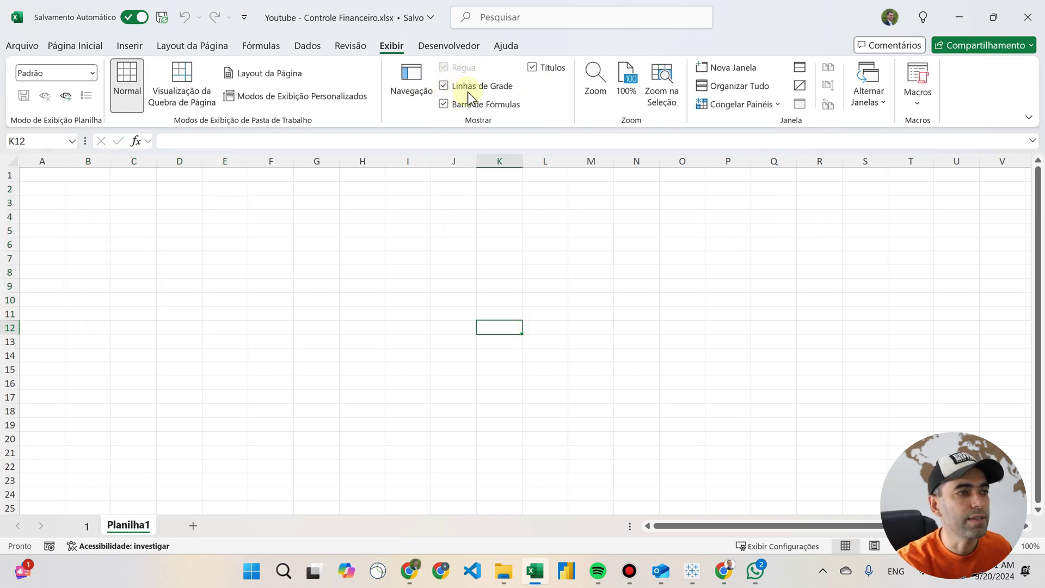
click(444, 86)
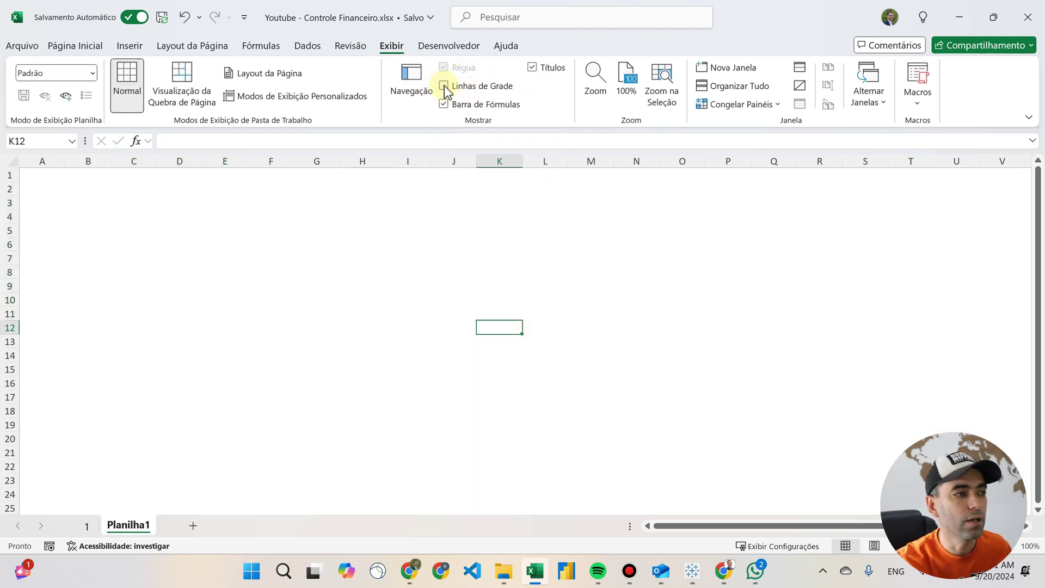
click(444, 86)
click(447, 102)
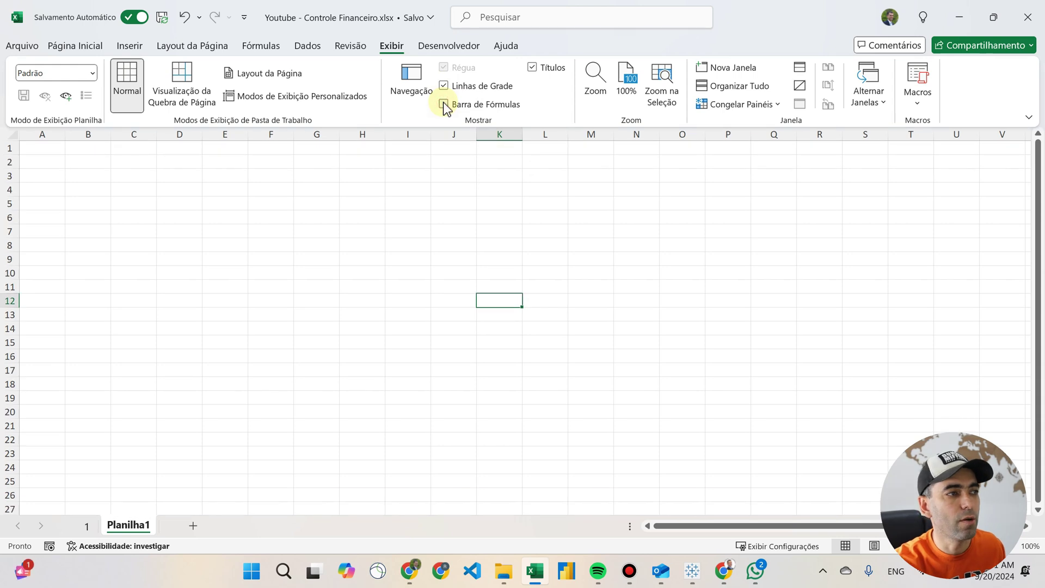
click(447, 101)
click(531, 68)
click(532, 68)
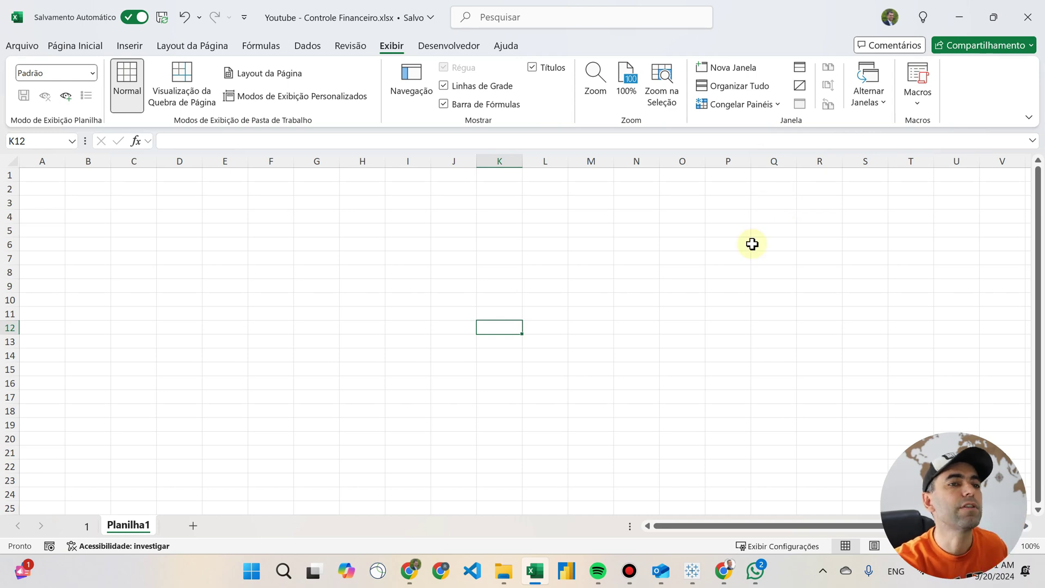
- Examine the Developer commands and the ribbon customization option that shows them, closing the Excel options without changes
click(431, 47)
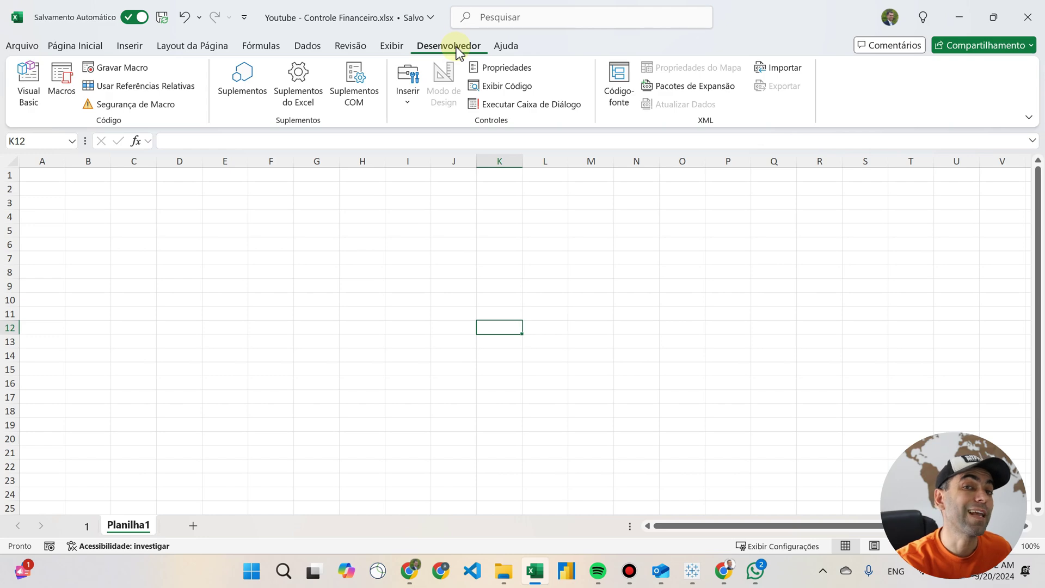
click(22, 48)
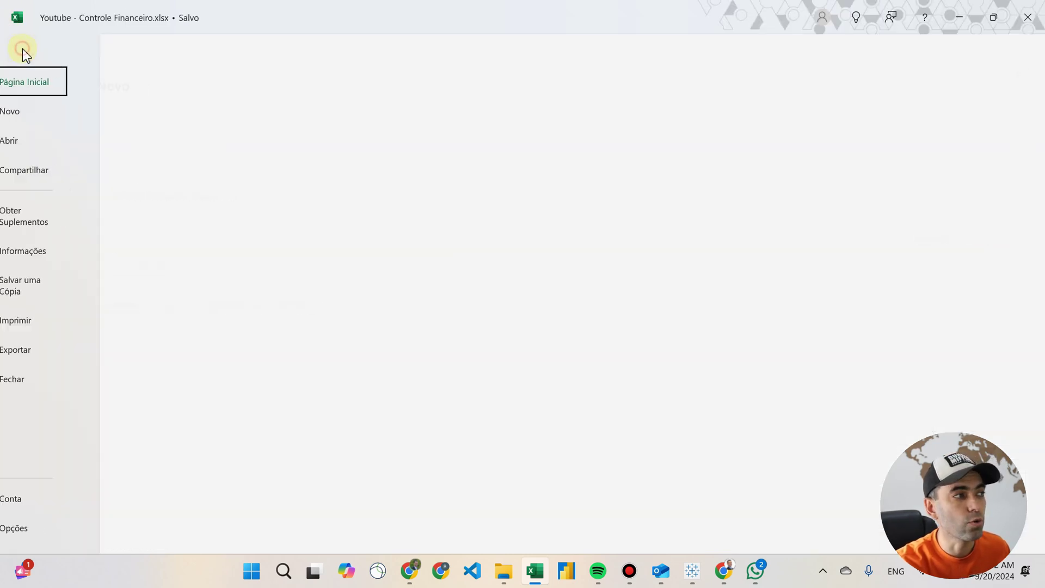
click(49, 528)
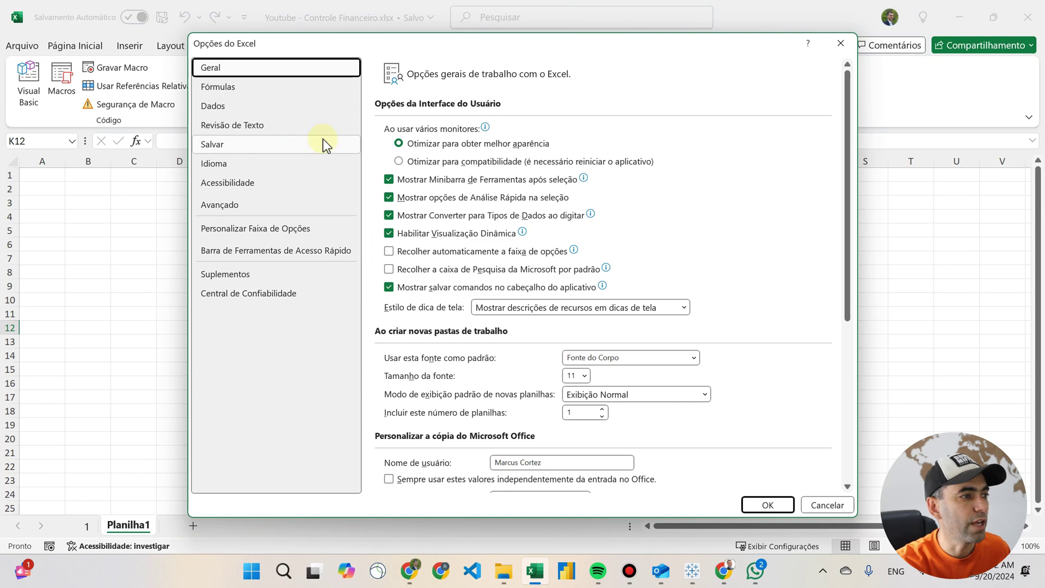
click(250, 229)
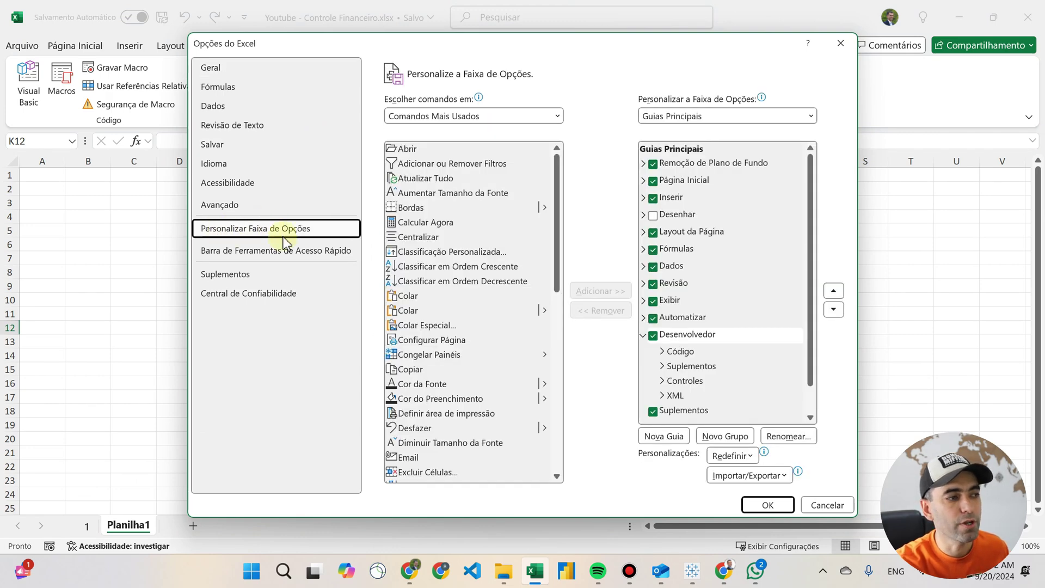
click(653, 335)
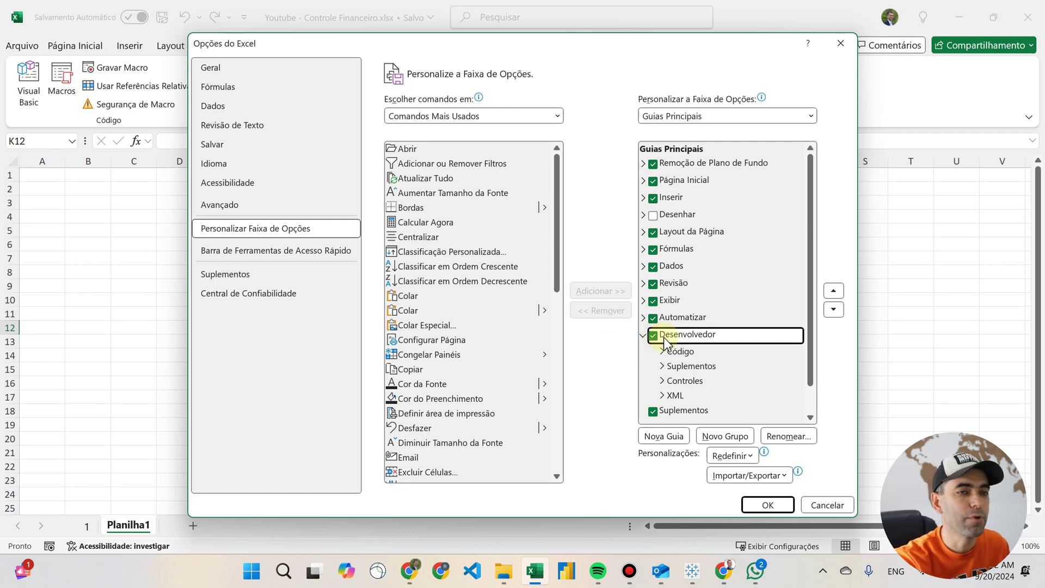
click(843, 47)
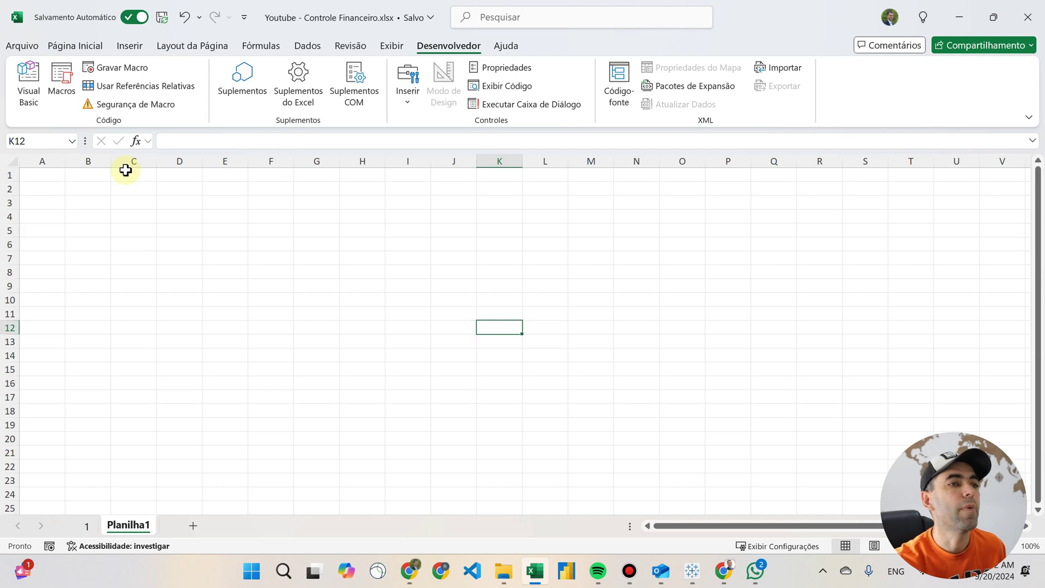
- Examine the help and community commands, opening the Help pane and closing it again
click(506, 45)
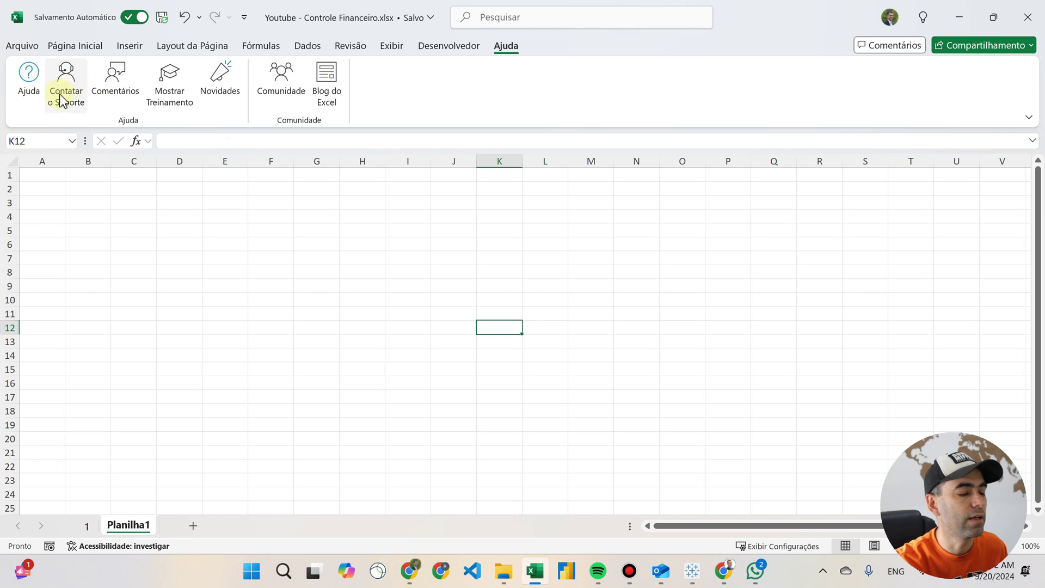
click(28, 82)
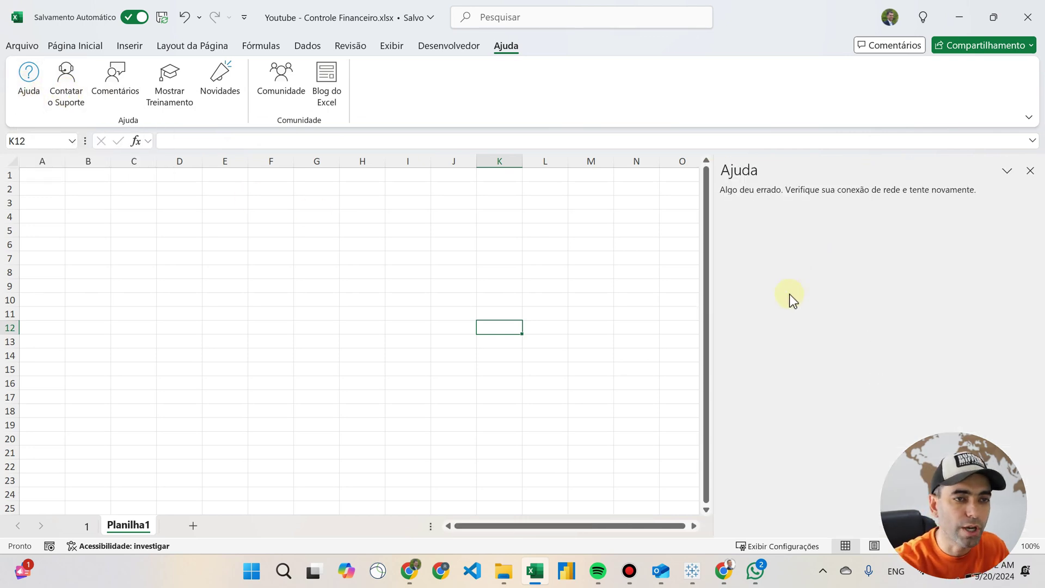
click(1030, 171)
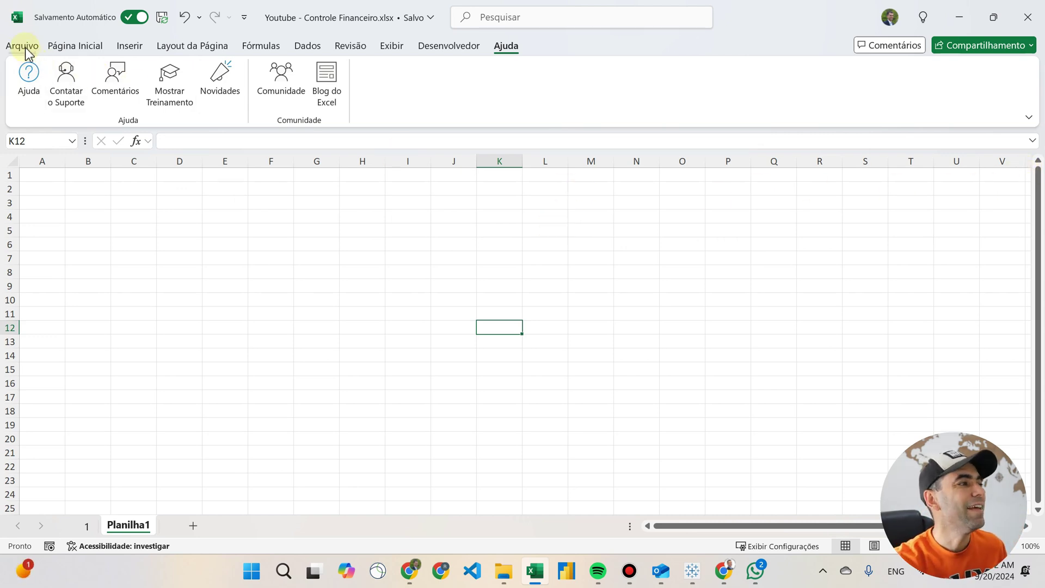
- Return to the home commands and highlight the cell range A1:L19, clearing the selection with cell F10
click(68, 46)
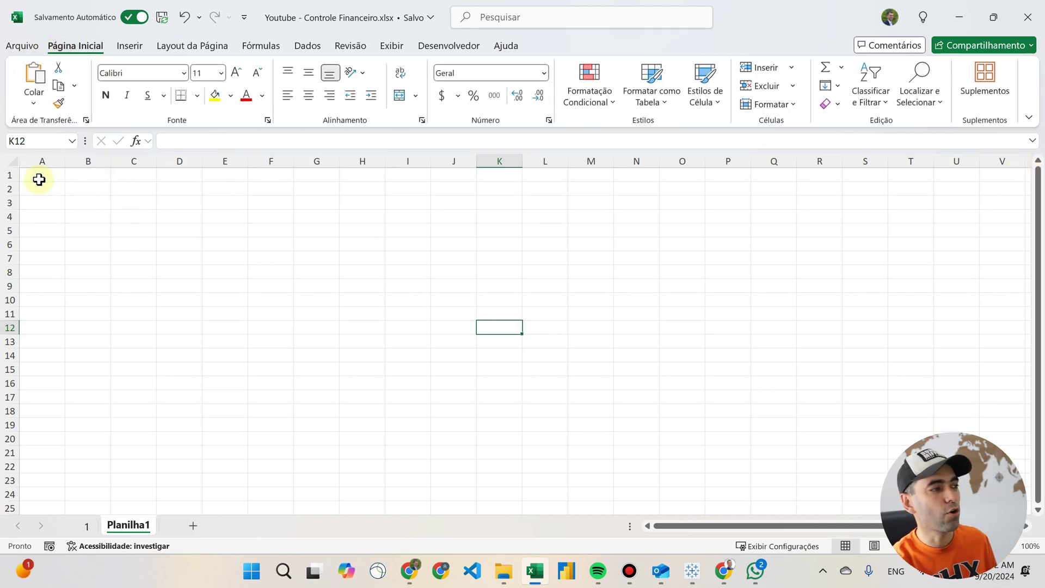
mouse_move(38, 180)
mouse_down()
mouse_move(82, 212)
mouse_move(525, 425)
mouse_up()
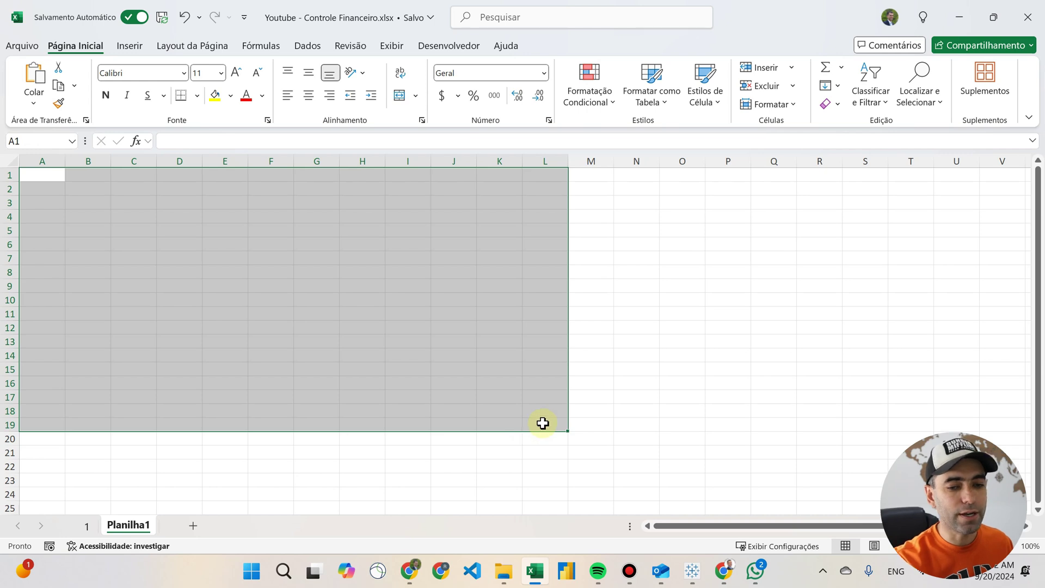
click(258, 305)
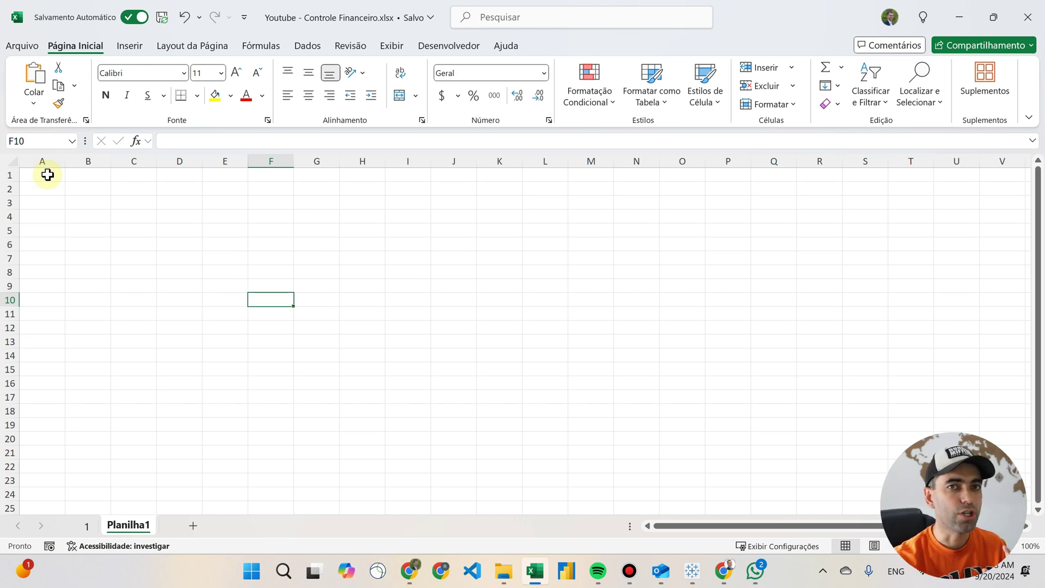
- Jump to the sheet's last row in column A and return to cell A1
drag(5, 175, 6, 384)
click(35, 351)
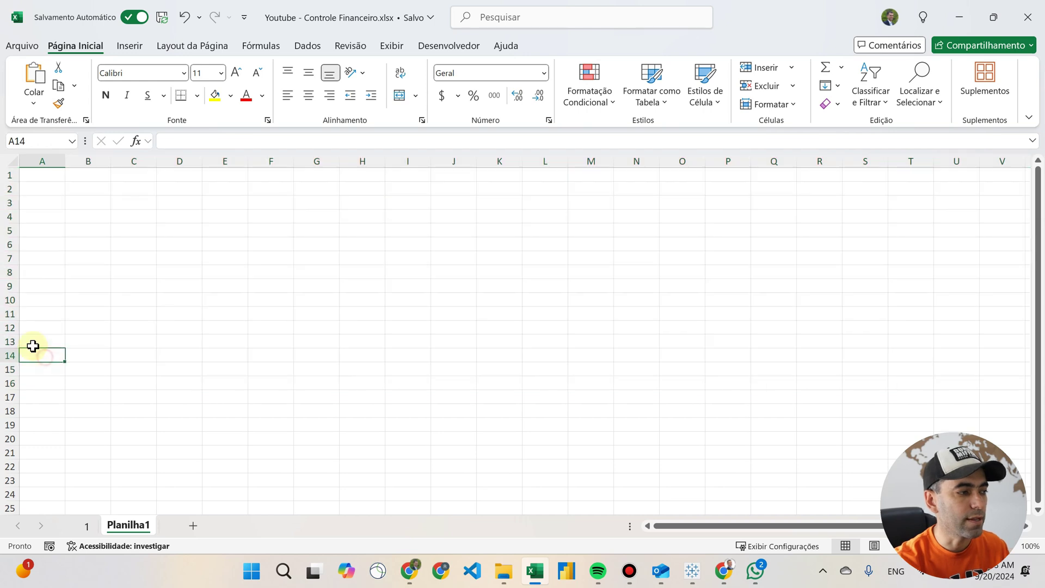
key(ctrl+Down)
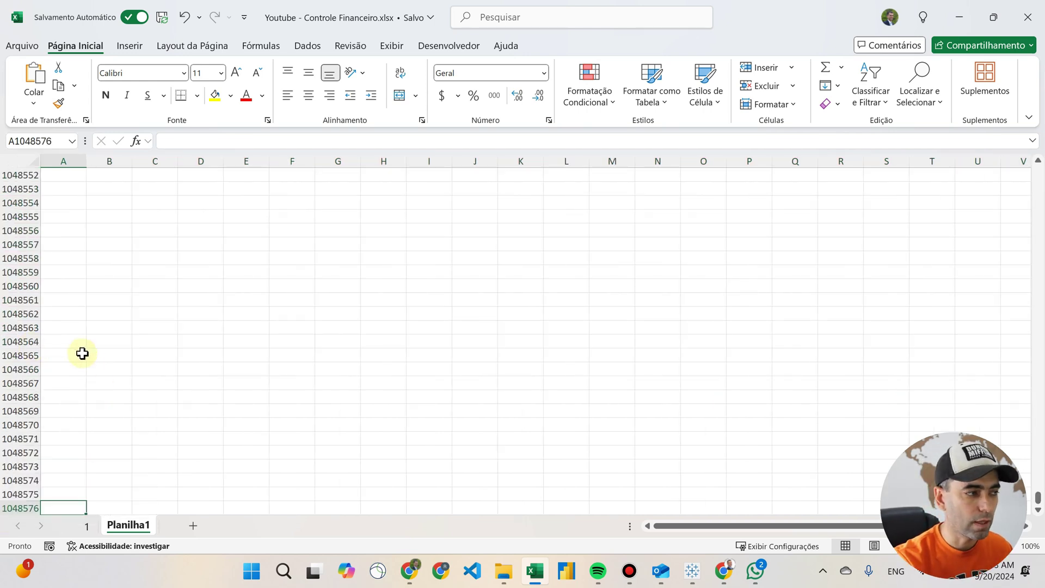
click(66, 351)
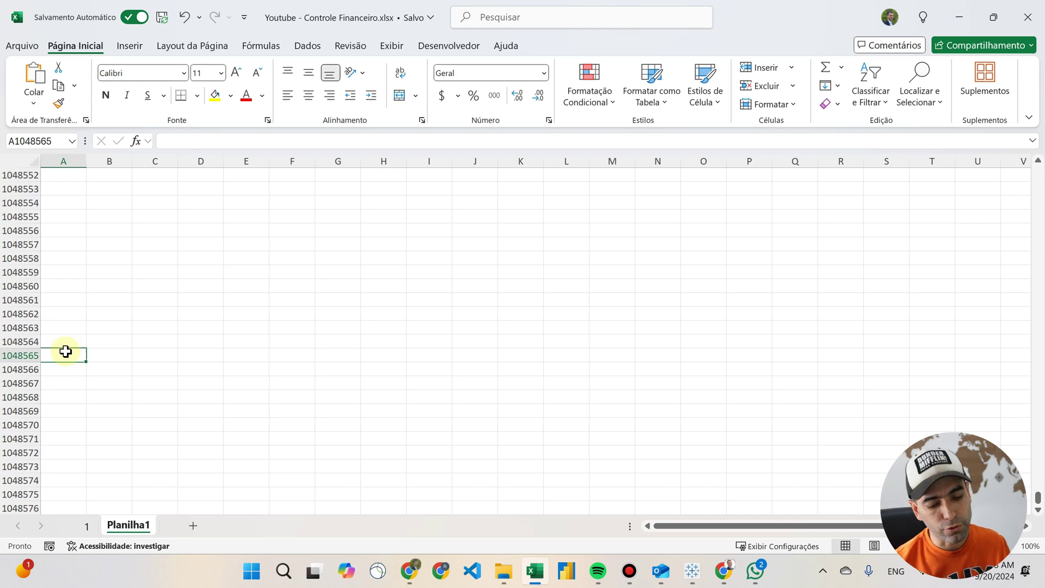
key(ctrl+Up)
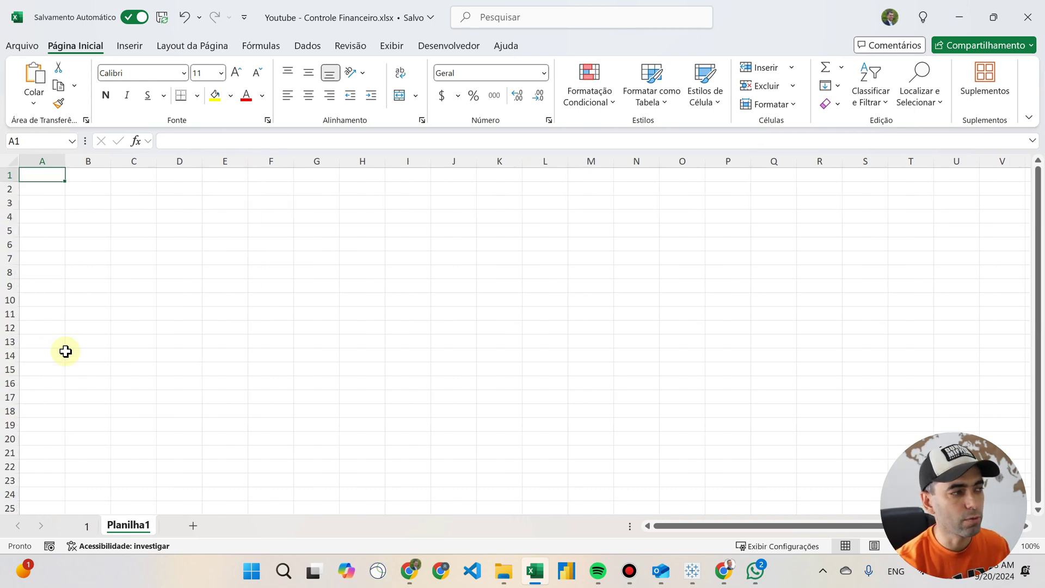
- Check the last column's number with =COL(XFD2) in cell XFD1, clearing the formula and returning to cell A1
click(88, 173)
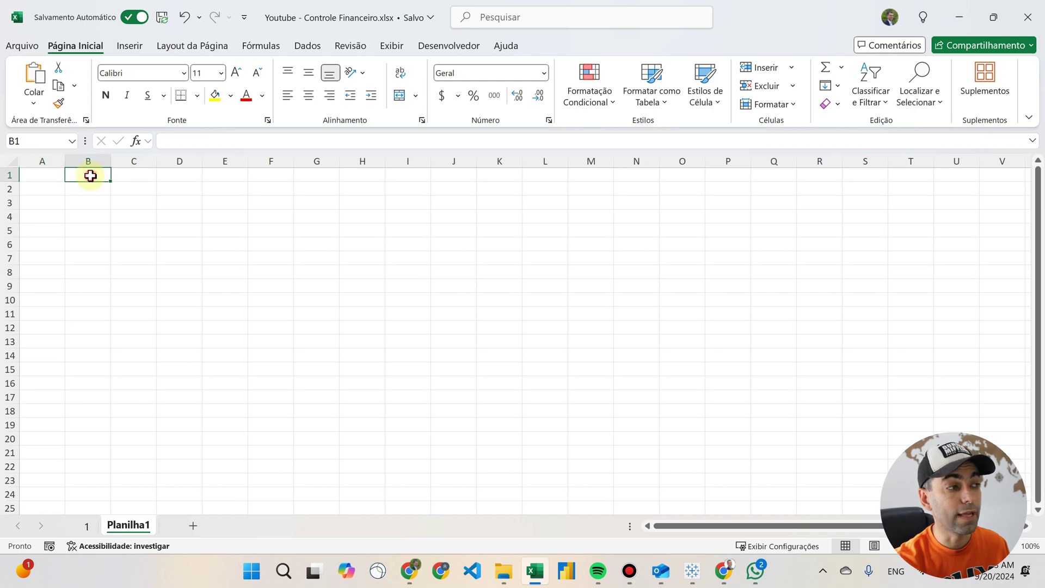
key(ctrl+Right)
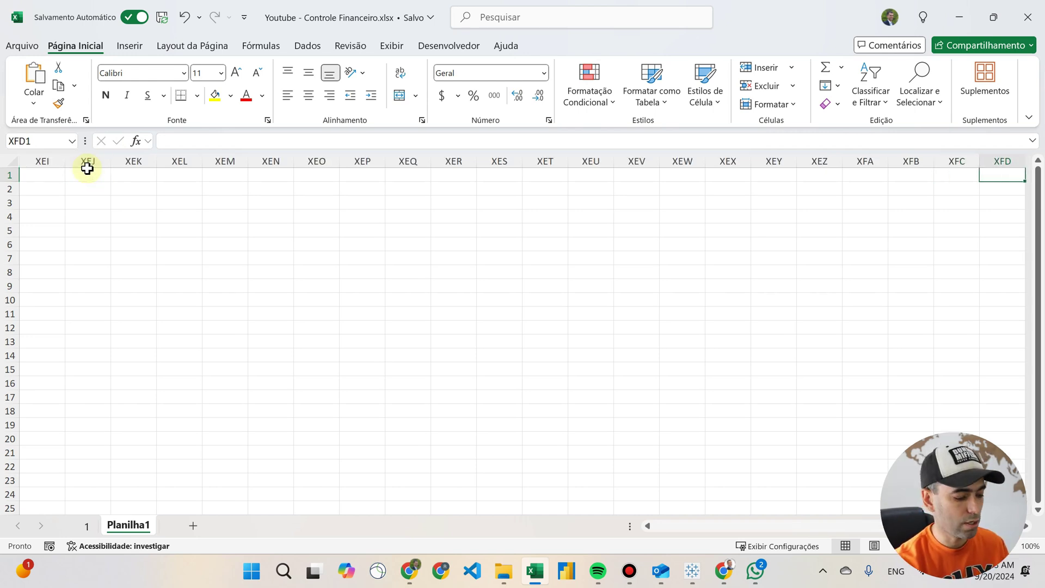
text(=COL()
key(Down)
key(Return)
key(Up)
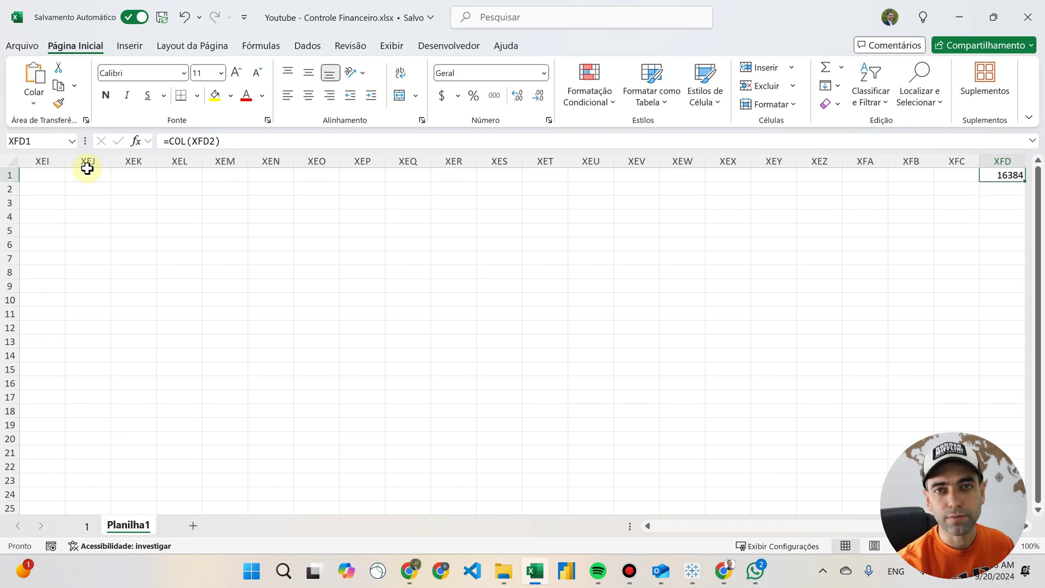
key(Delete)
key(ctrl+Home)
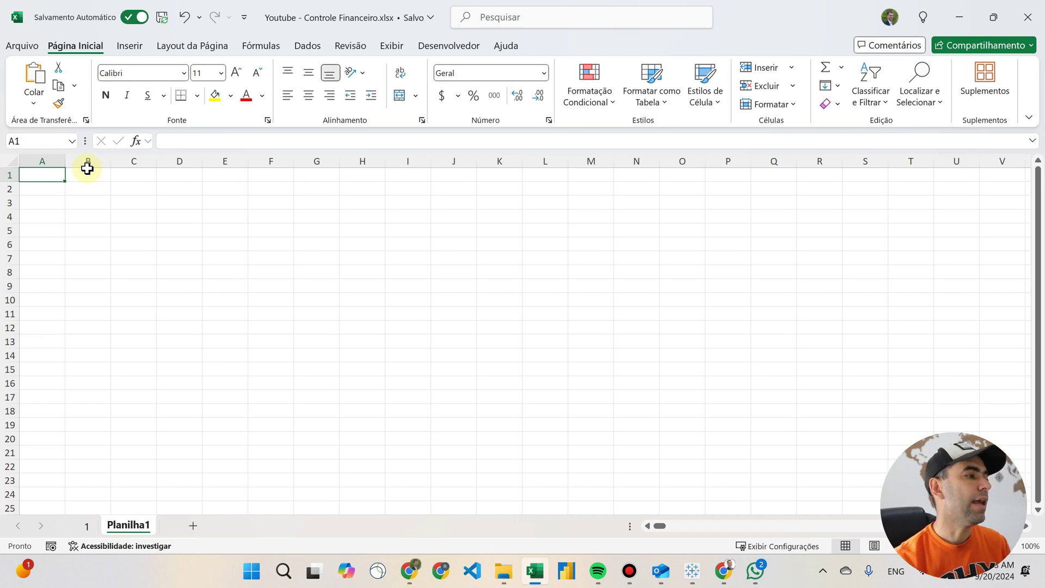
- Select cells C3 and C5 in turn, and go to cell D8 by entering its reference
click(133, 204)
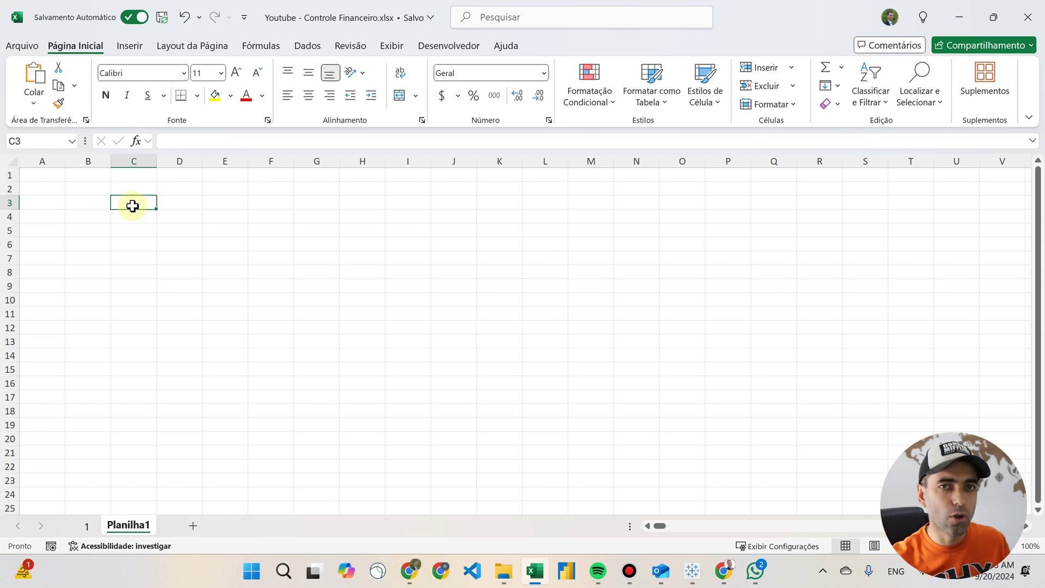
click(135, 231)
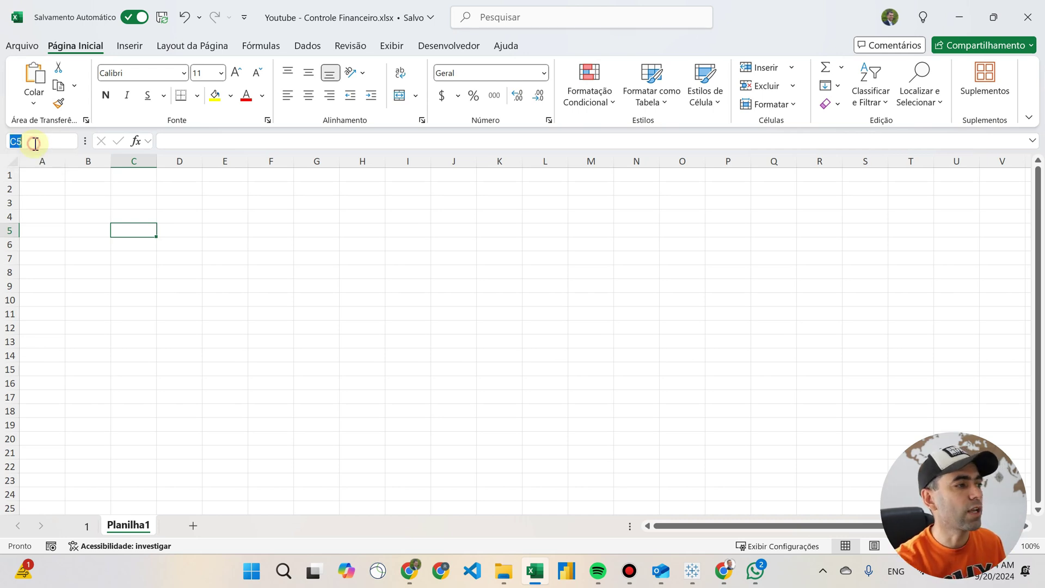
click(32, 142)
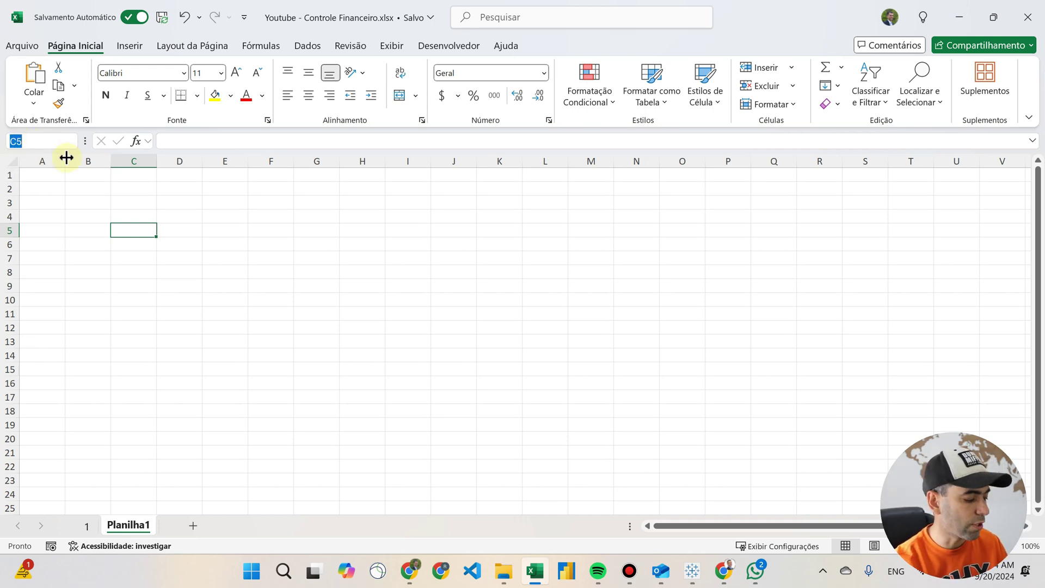
text(D8)
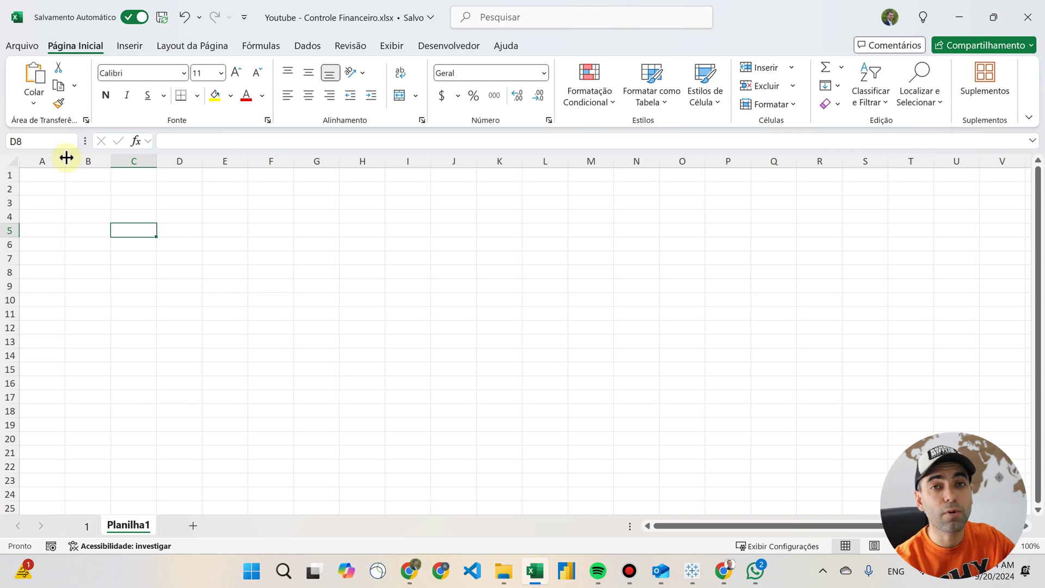
key(Return)
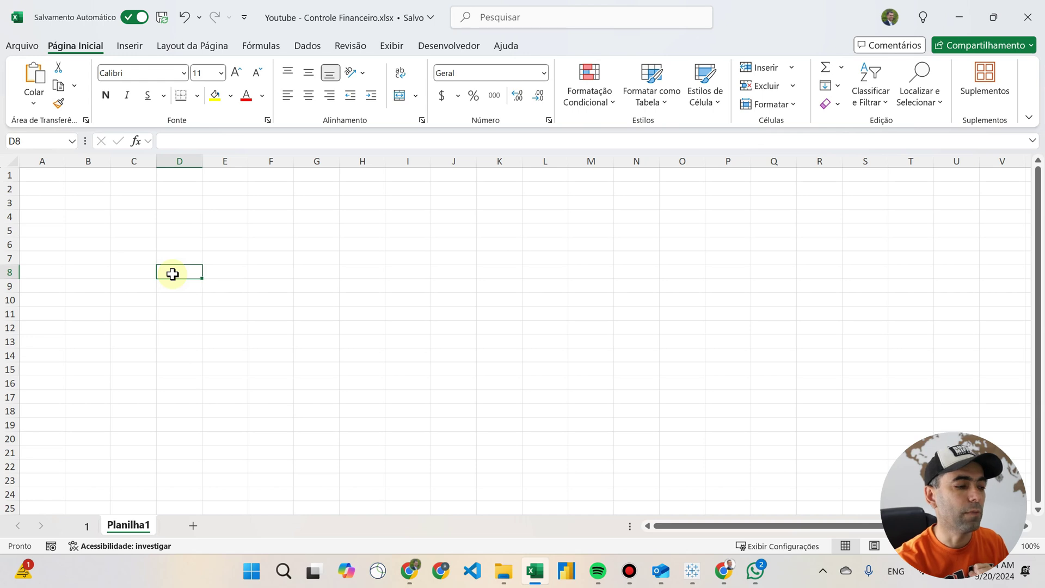
- Try widening column B and making row 1 taller, undoing each size change
click(34, 161)
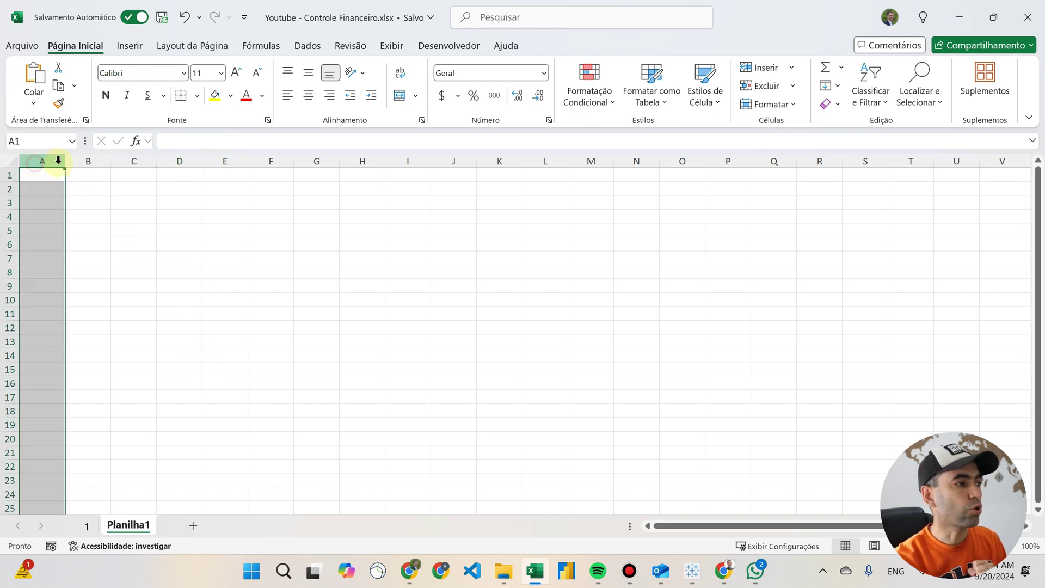
click(85, 161)
click(135, 161)
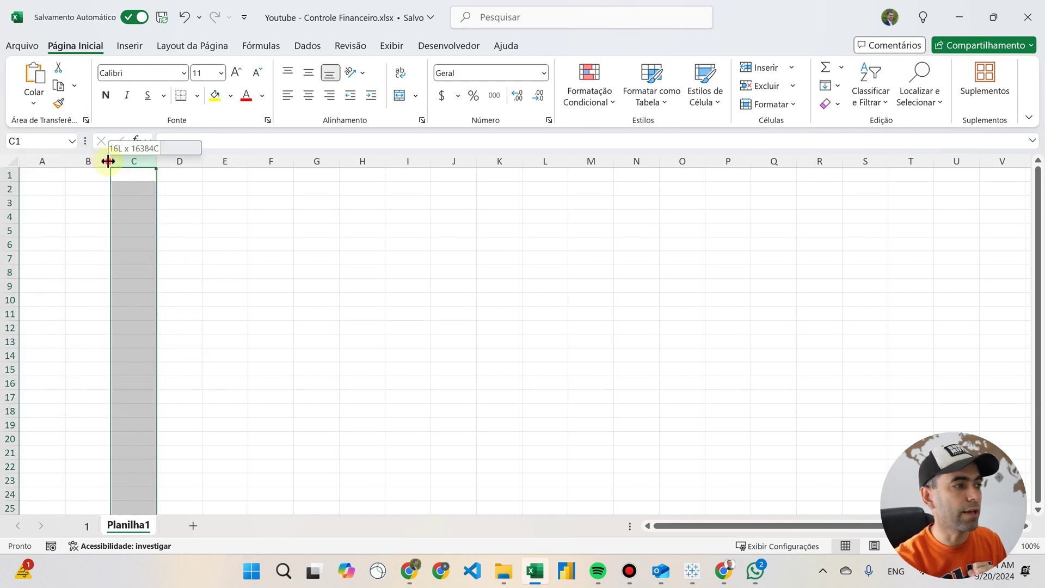
drag(108, 161, 135, 161)
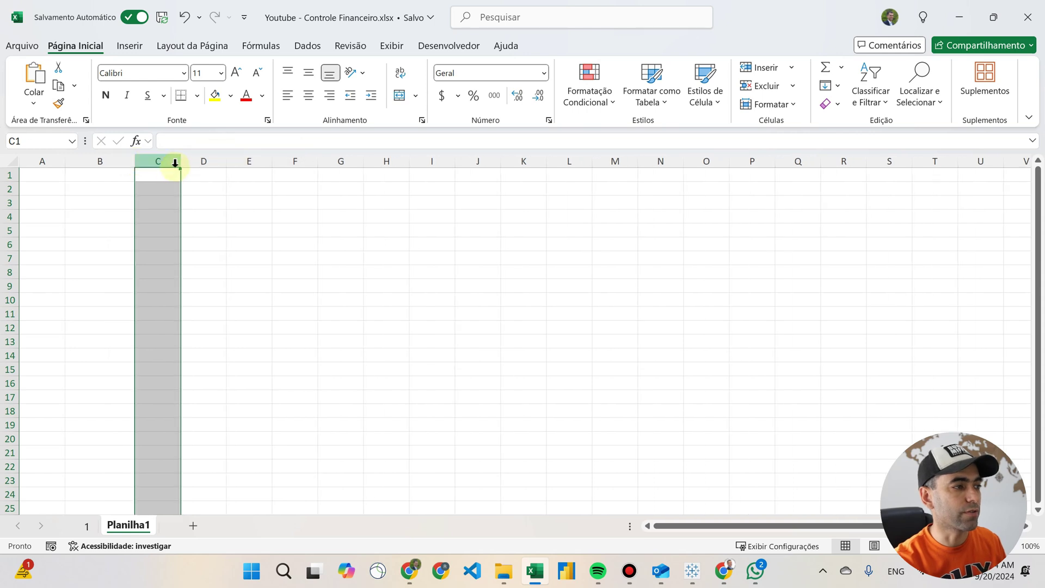
key(ctrl+z)
key(ctrl+z)
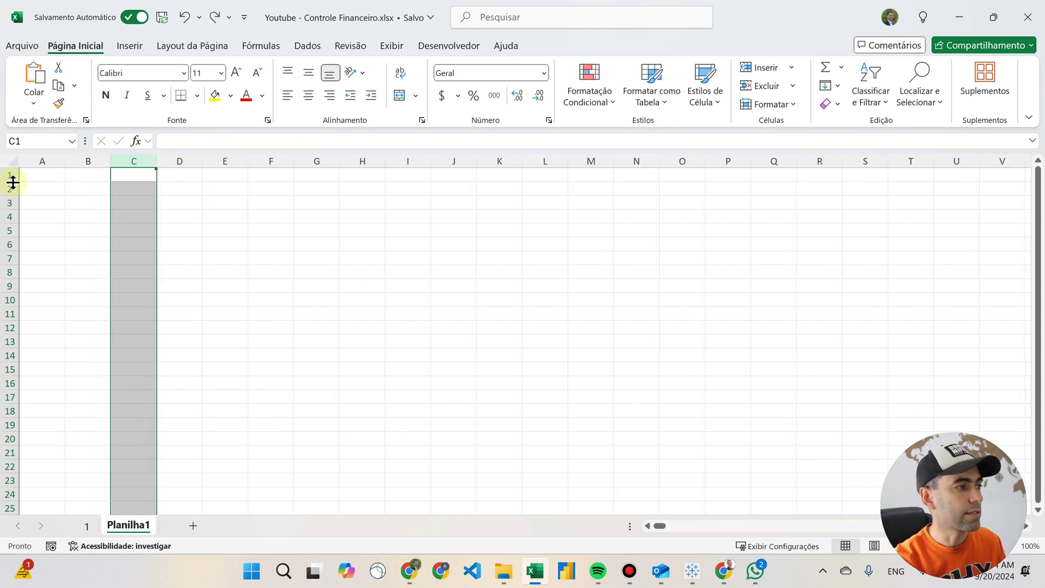
drag(13, 182, 8, 237)
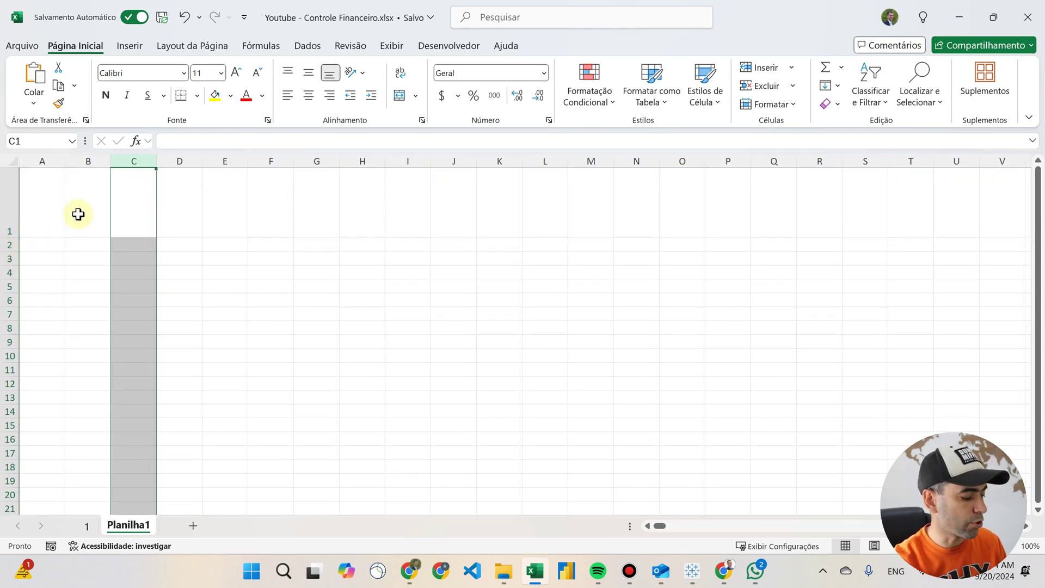
key(ctrl+z)
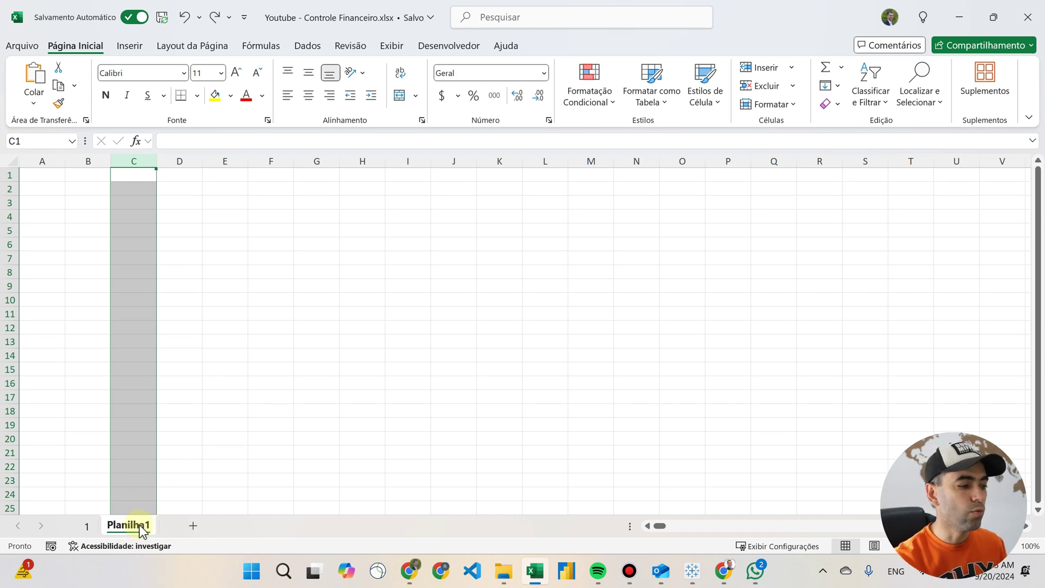
- Add a new worksheet after Planilha1, enter a first name in cell A1 of Planilha1, and return to the new sheet
click(193, 526)
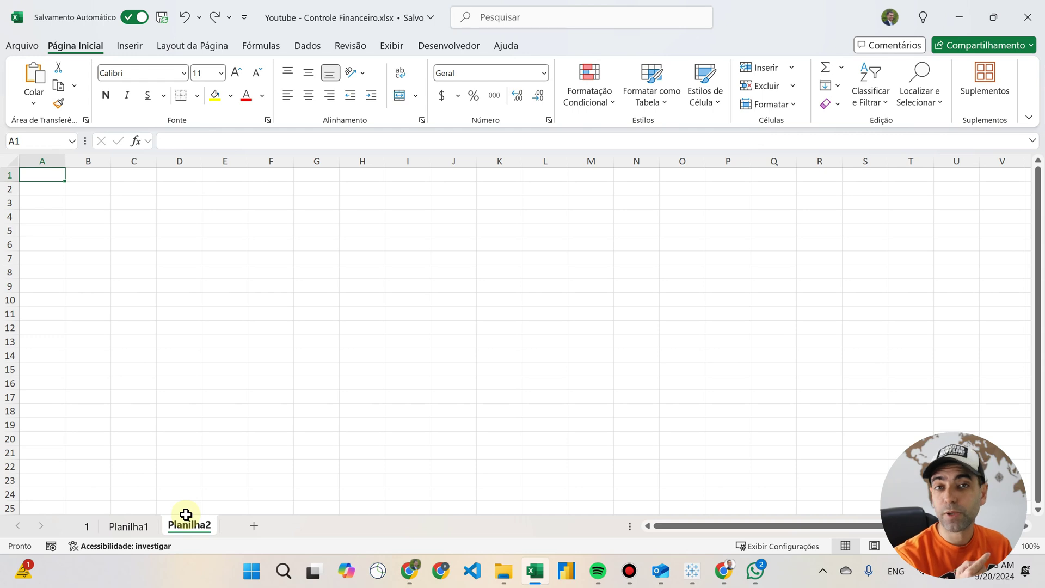
click(128, 526)
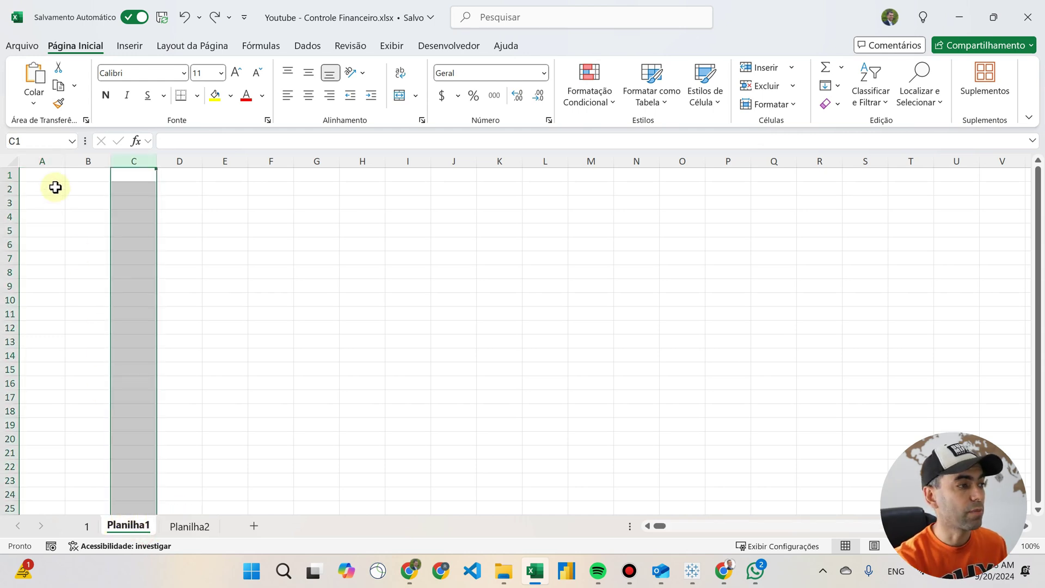
text(marcus)
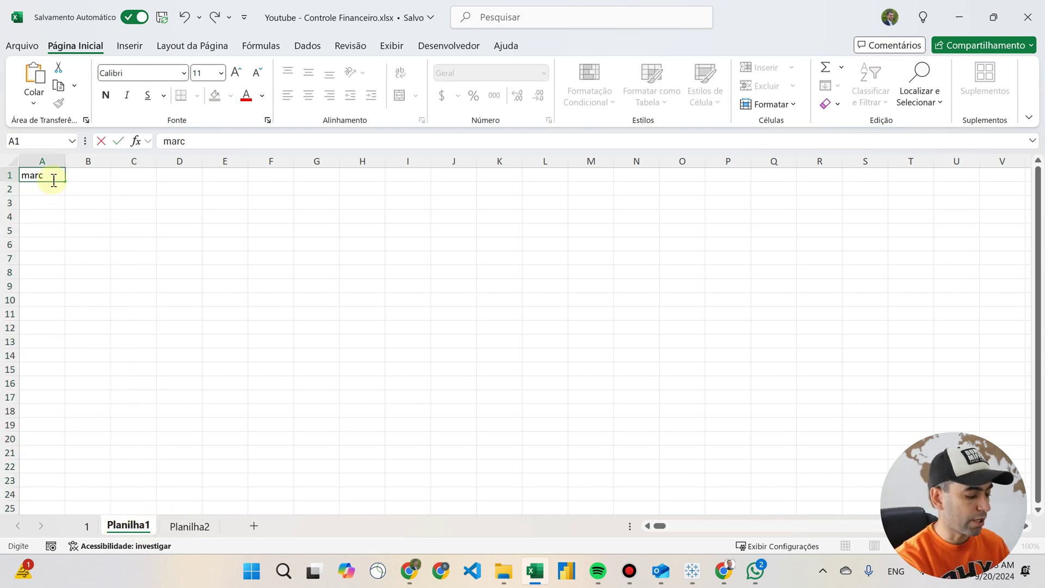
key(Return)
click(187, 526)
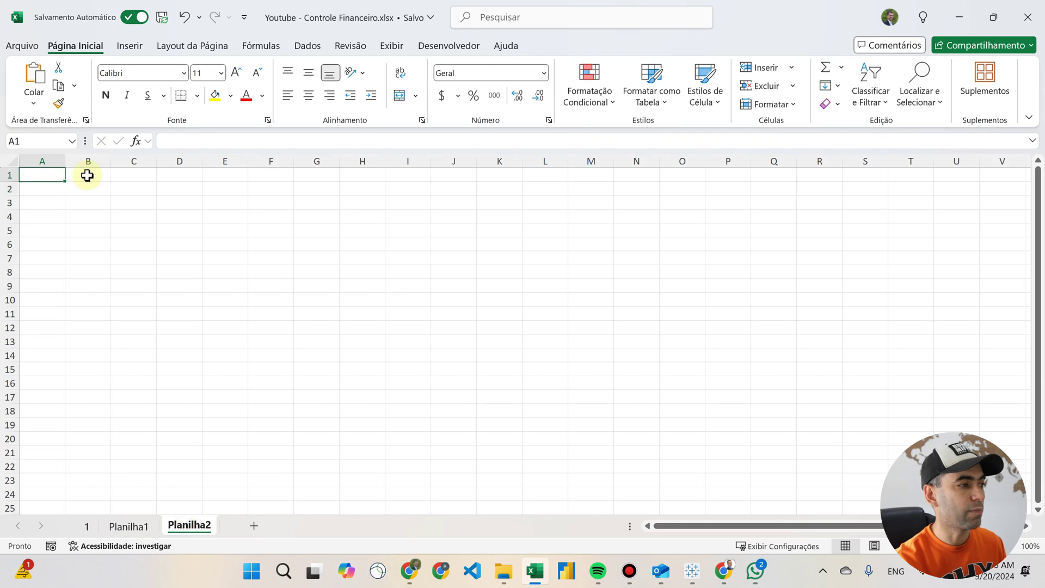
- Link cell A1 of Planilha2 to cell A1 of Planilha1 with the formula =Planilha1!A1, and reselect the linked cell
text(=)
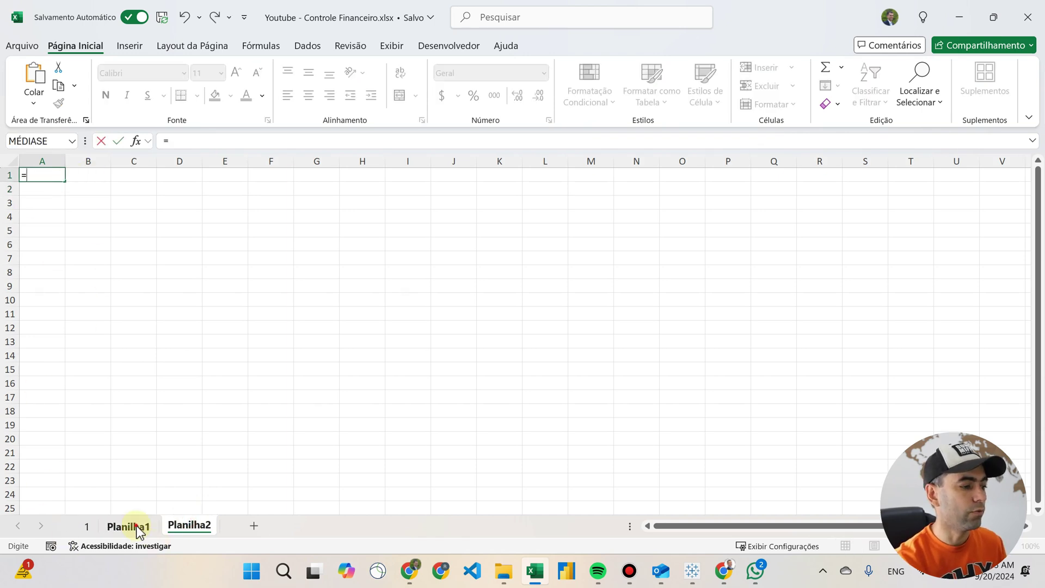
click(129, 526)
click(43, 175)
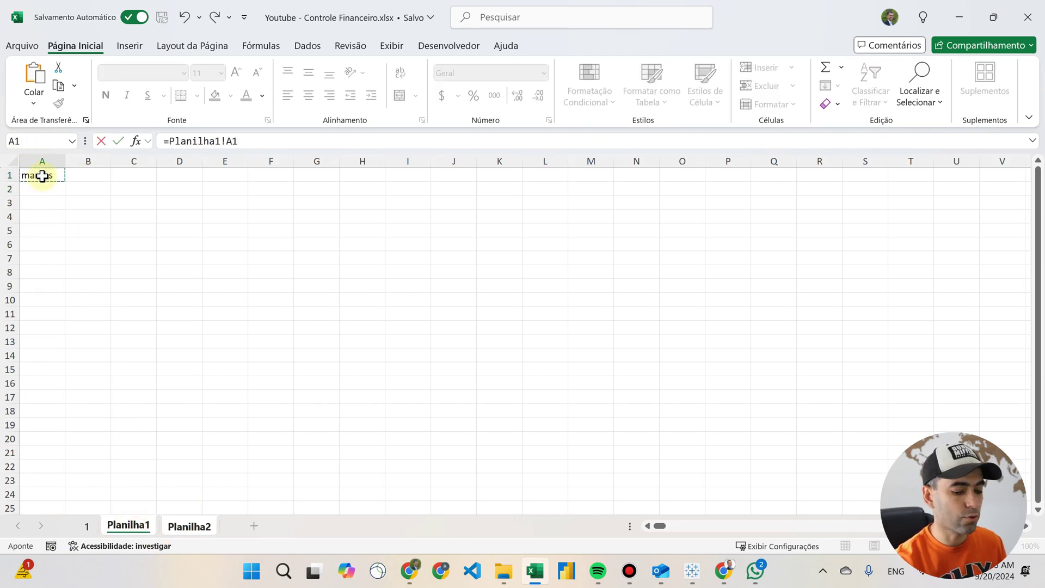
key(Return)
click(42, 175)
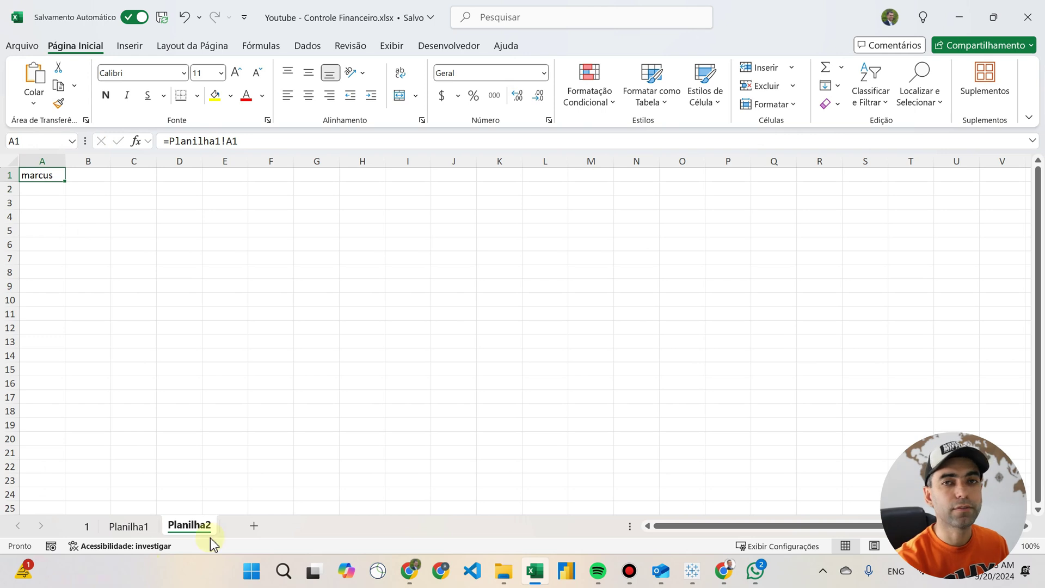
- Highlight the Planilha1!A1 reference in the formula of Planilha2's cell A1, leave editing without changes and clear the cell
drag(170, 140, 241, 140)
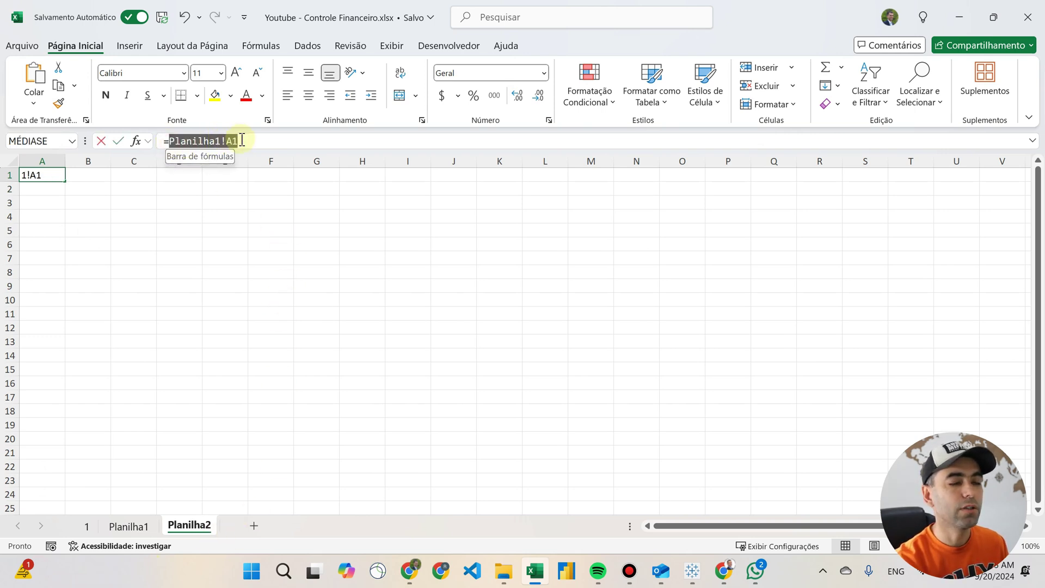
click(81, 286)
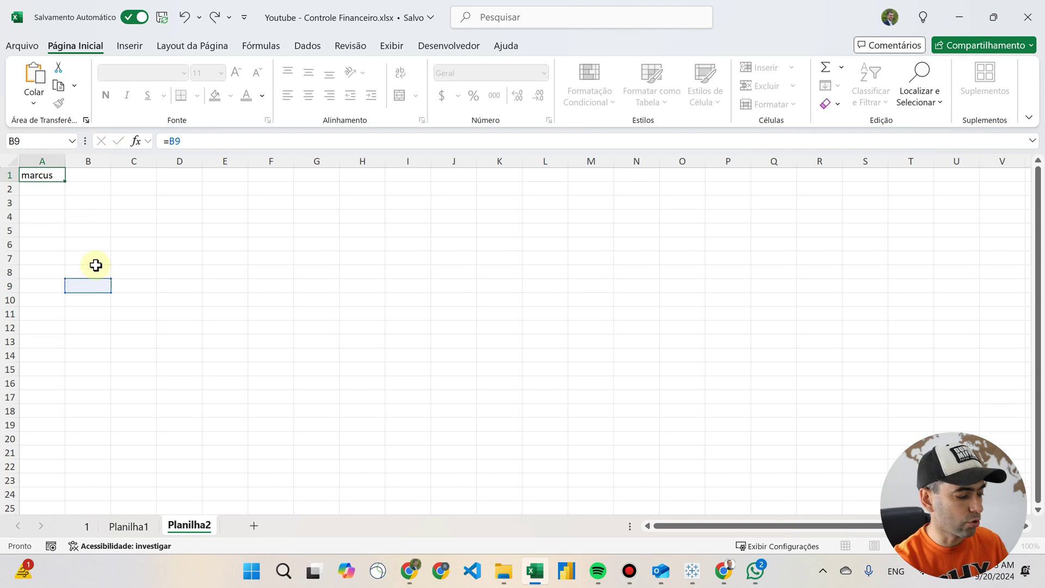
key(Escape)
key(Delete)
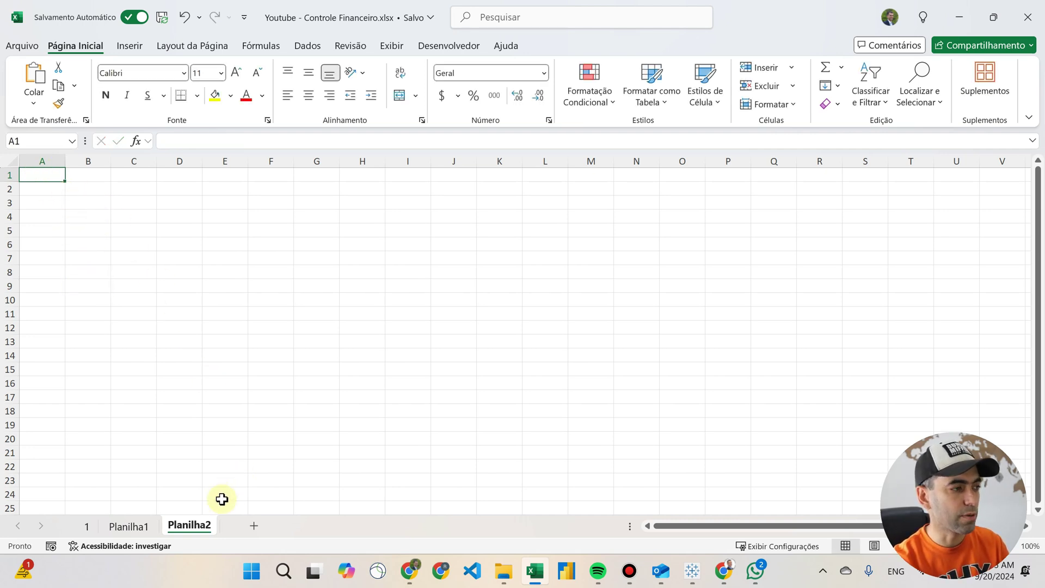
- Delete worksheet Planilha2 permanently and clear the contents of cell A1 in Planilha1
right_click(194, 526)
mouse_move(317, 396)
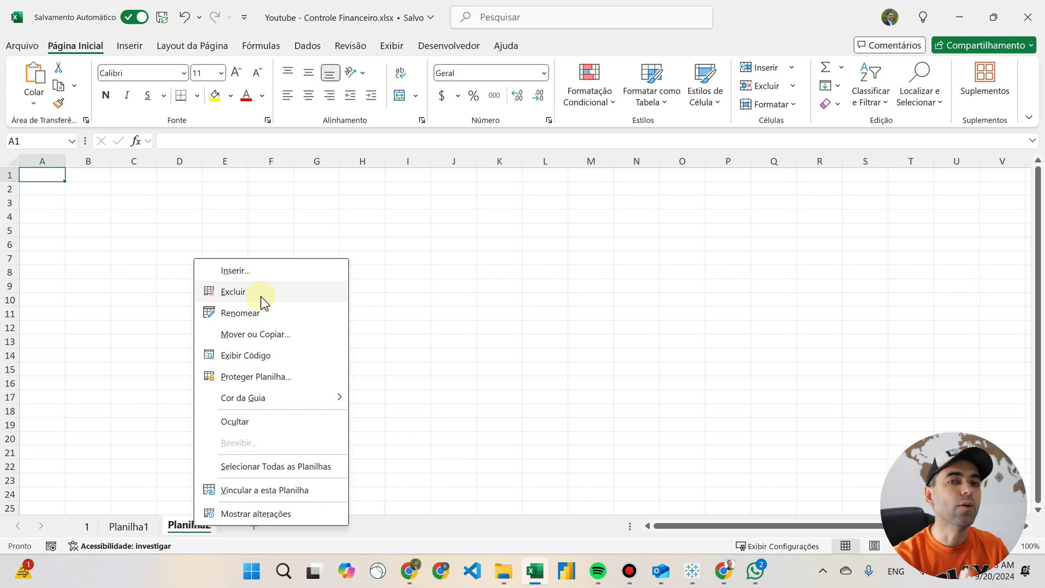
click(261, 297)
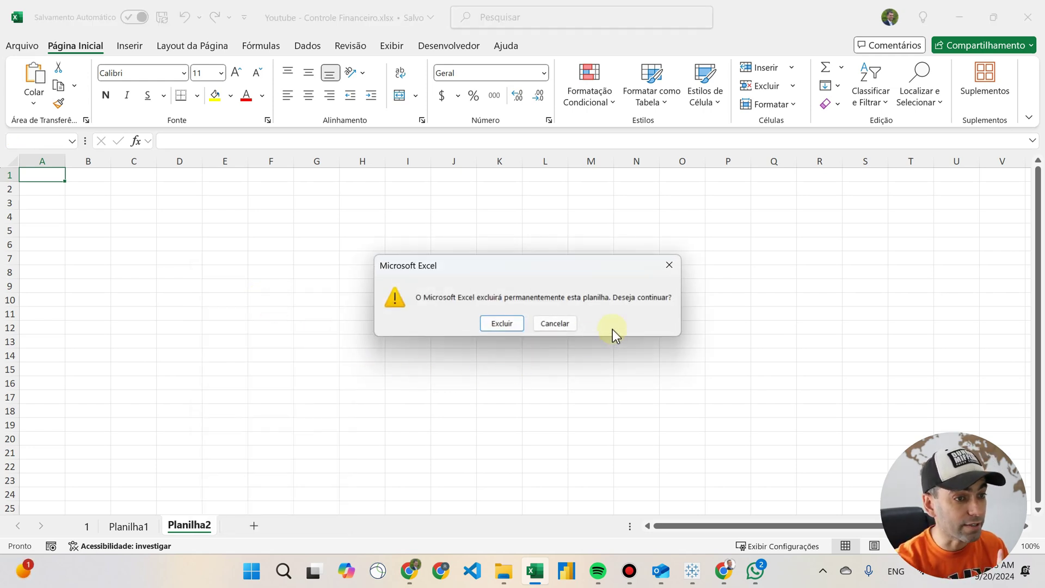
click(501, 323)
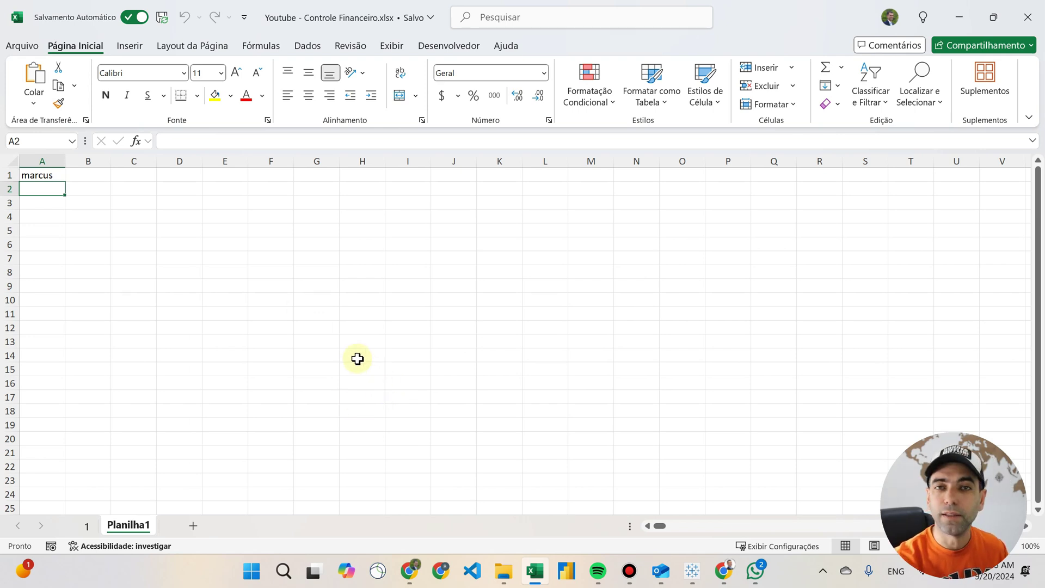
click(37, 173)
key(Delete)
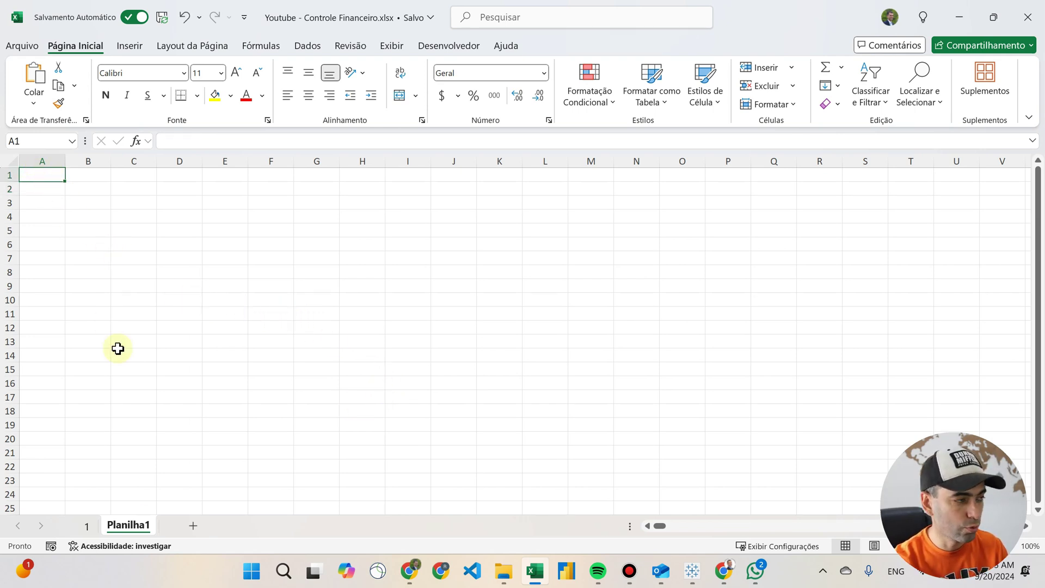
- Give the Planilha1 worksheet an orange tab color
right_click(133, 525)
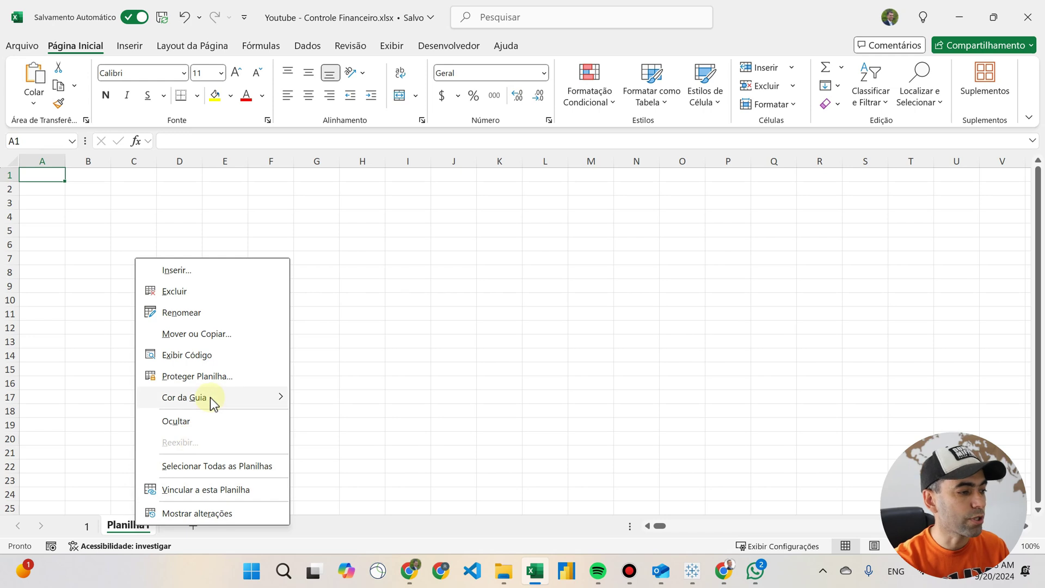
mouse_move(210, 398)
click(361, 394)
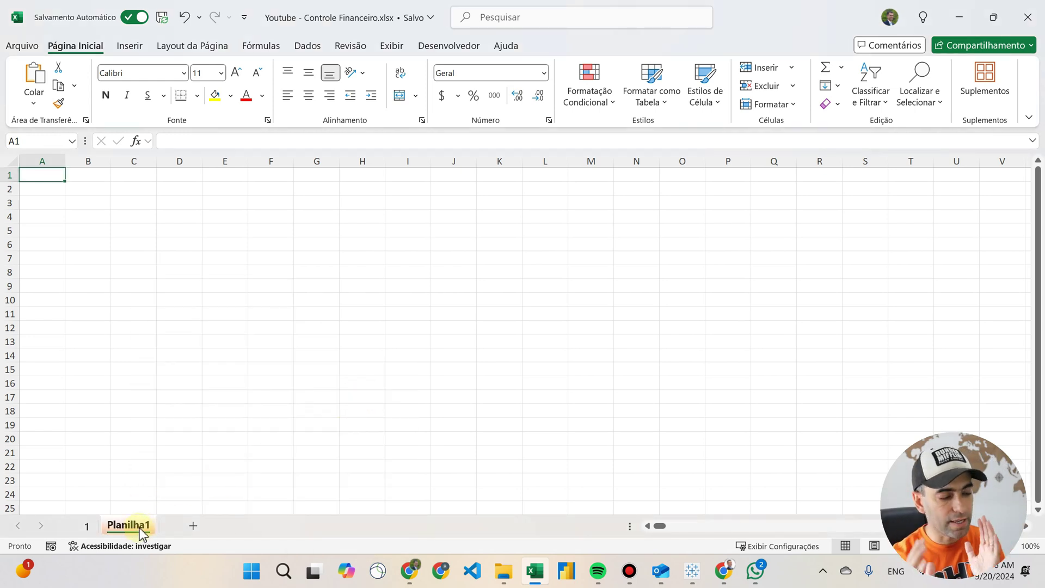
- Hide the Planilha1 worksheet and add a new worksheet to the workbook
right_click(139, 527)
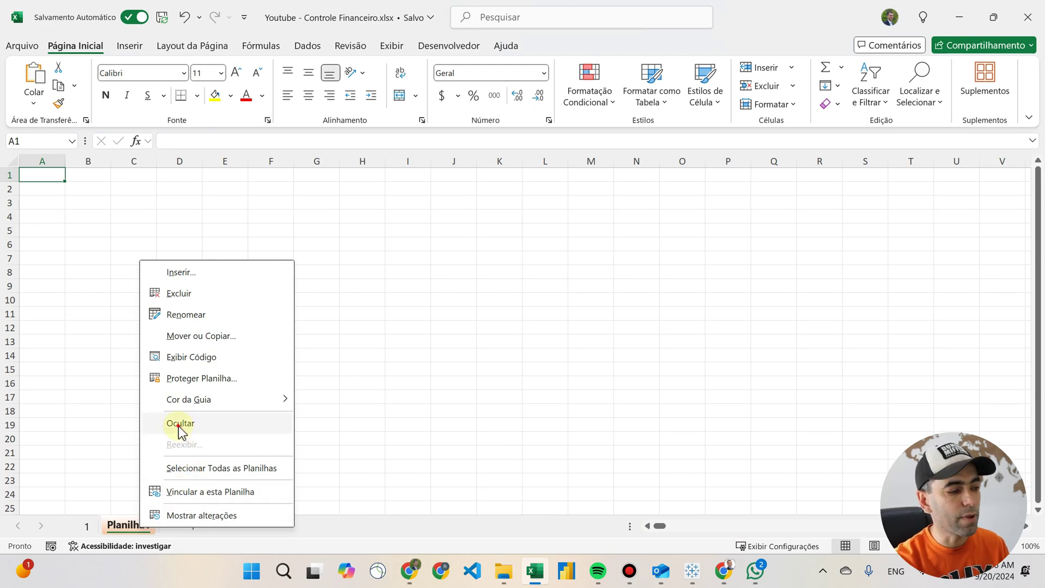
click(180, 426)
click(140, 528)
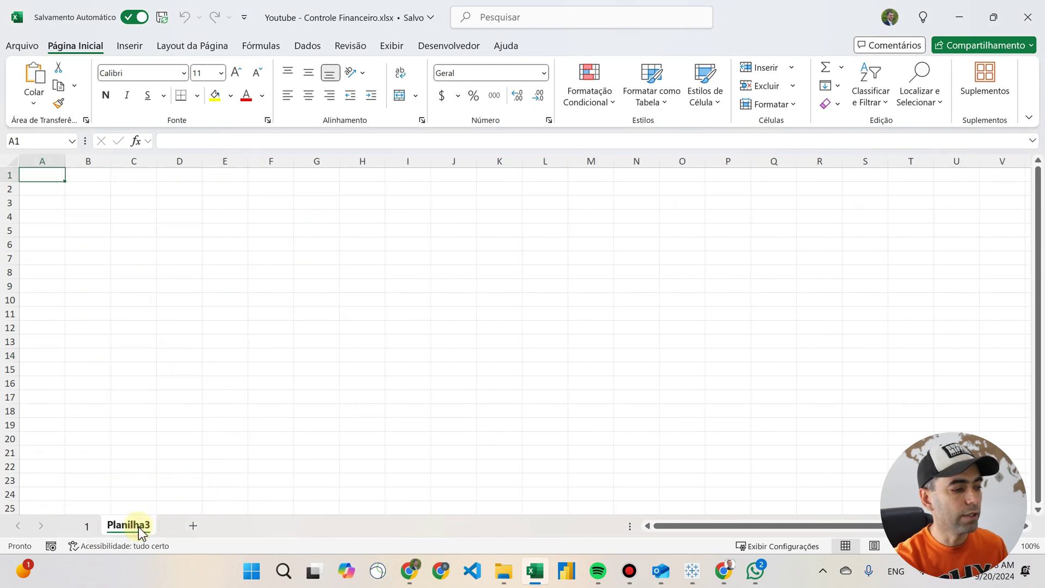
- Unhide the Planilha1 worksheet and move it in front of Planilha3
right_click(140, 527)
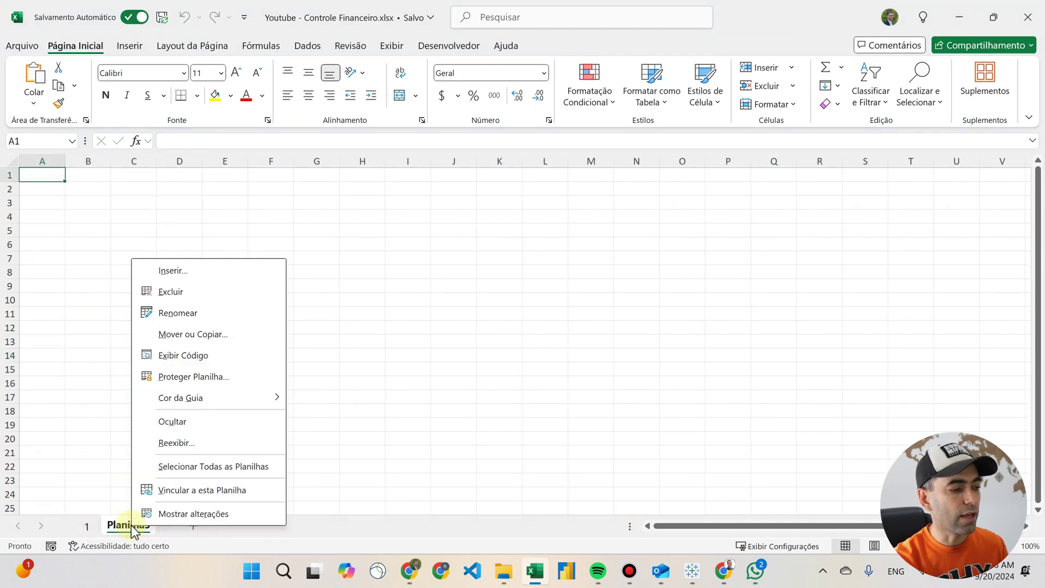
click(174, 443)
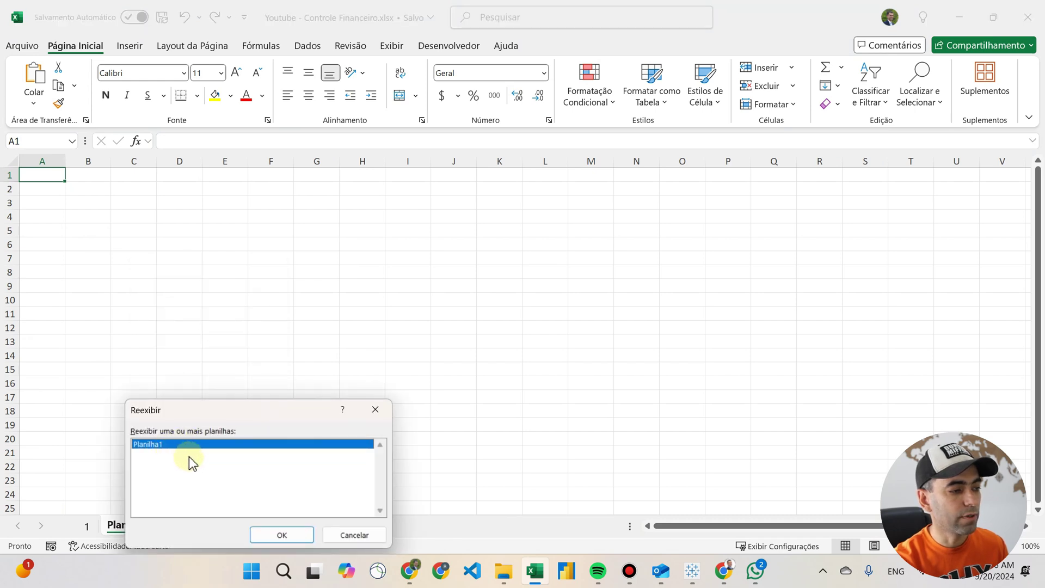
click(275, 536)
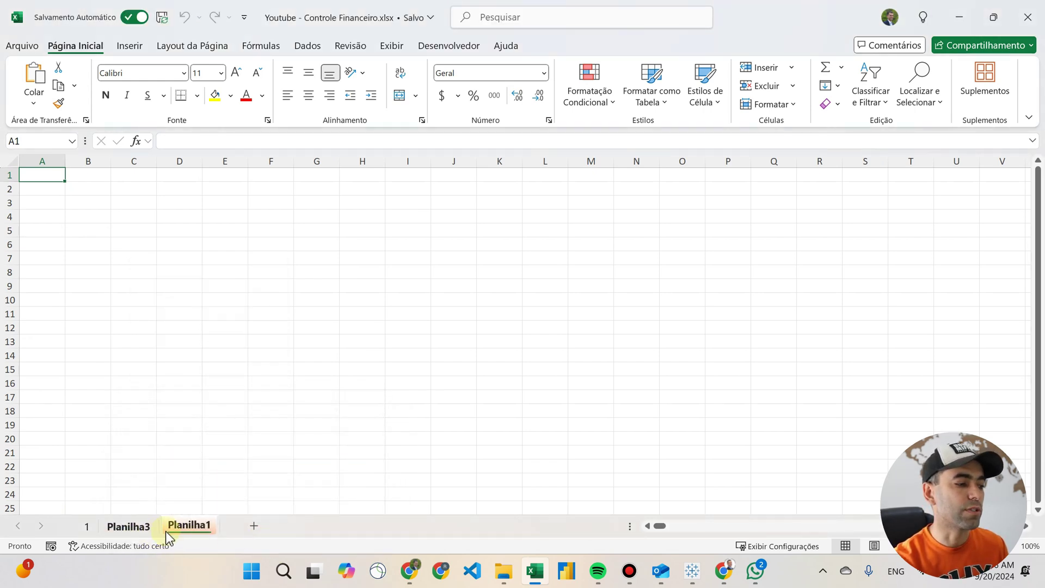
drag(166, 531, 111, 529)
right_click(128, 529)
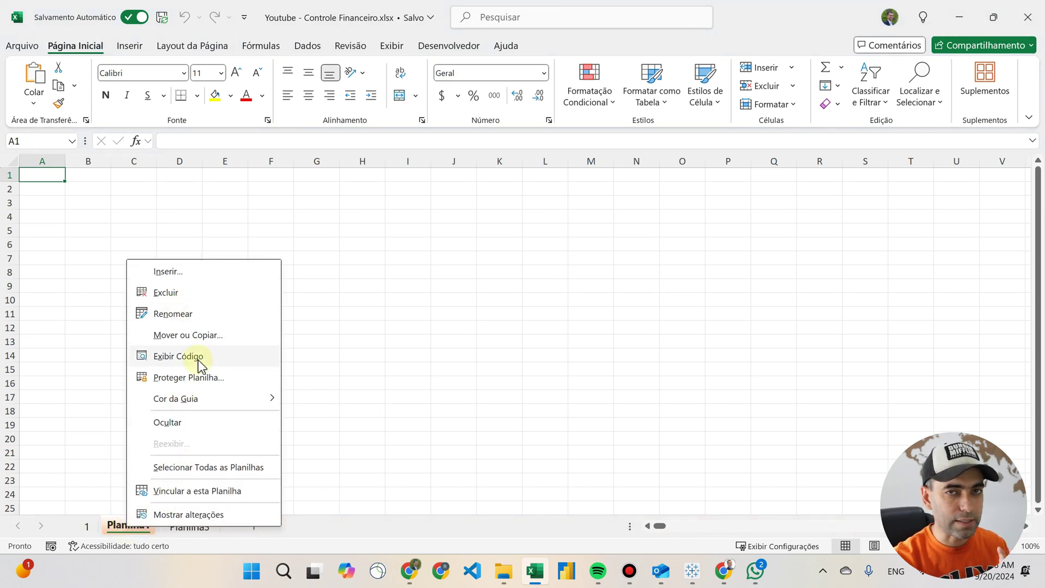
click(413, 370)
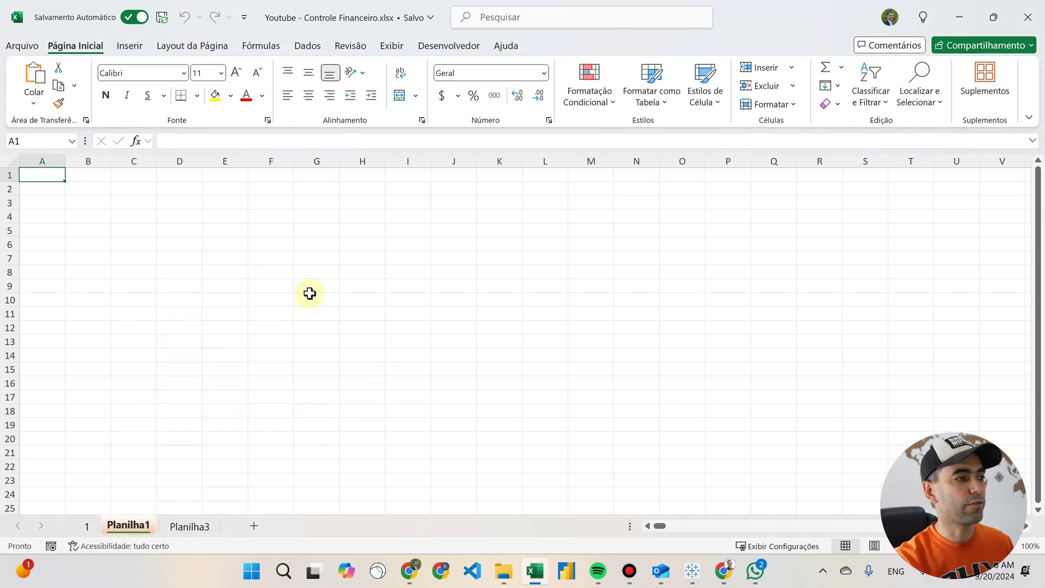